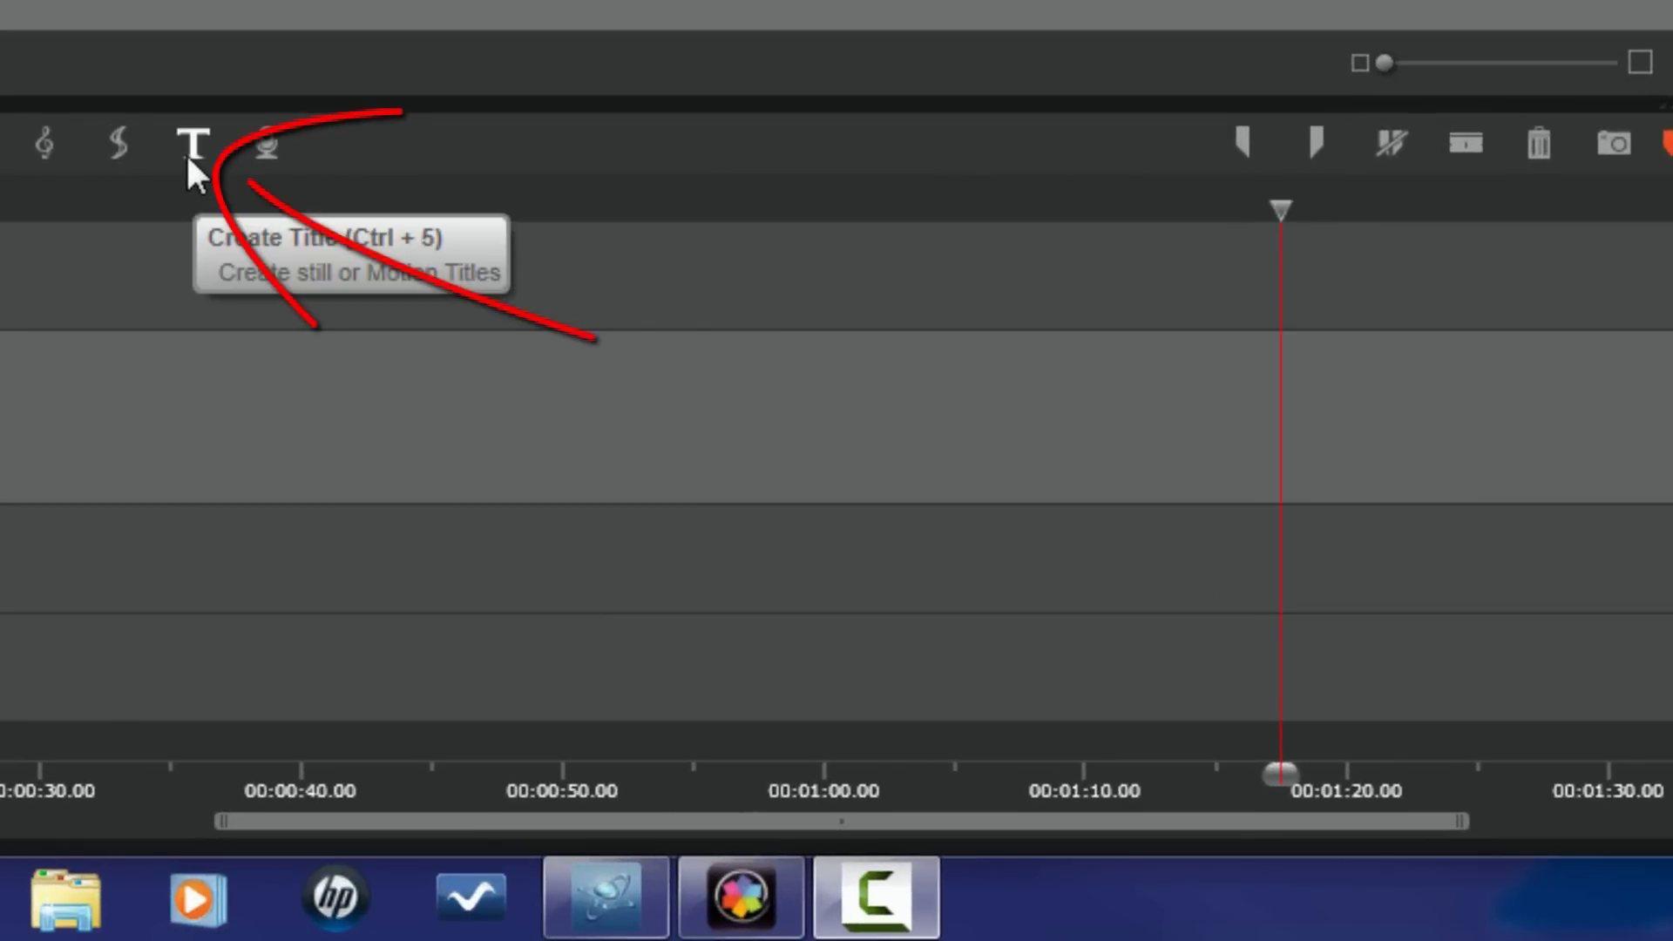
# Create a new title, opening the title editor with the default 'Your Text Here' text.
pyautogui.click(190, 144)
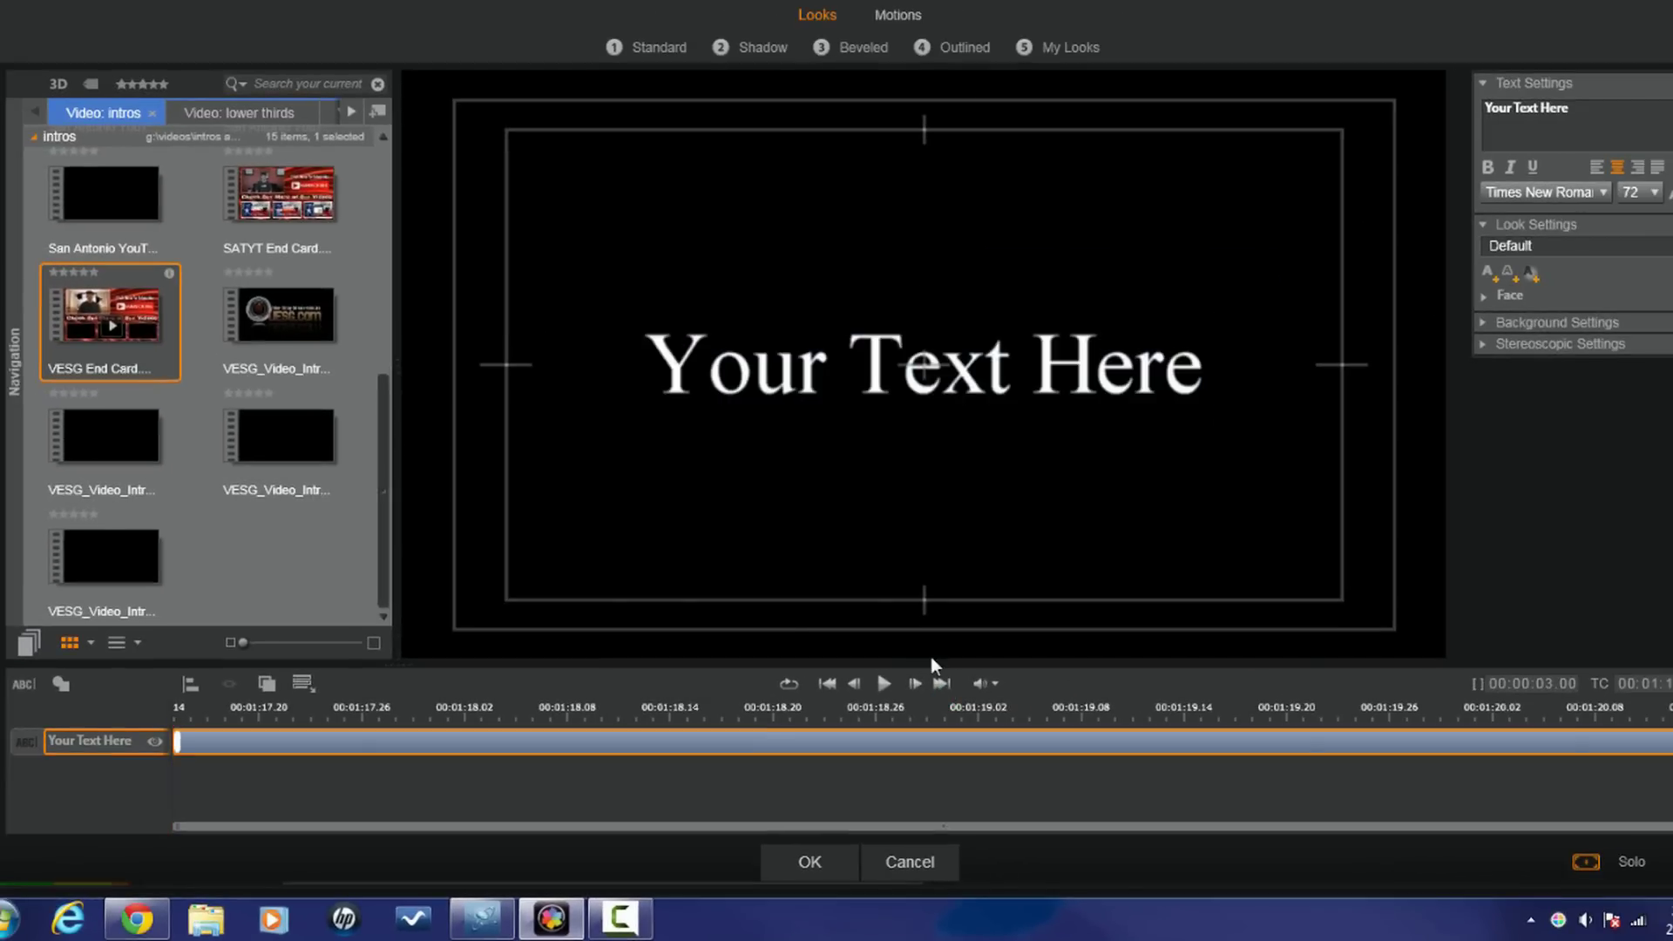
# Replace the 'Your Text Here' placeholder with the text 'BIG HEAD'.
pyautogui.click(679, 373)
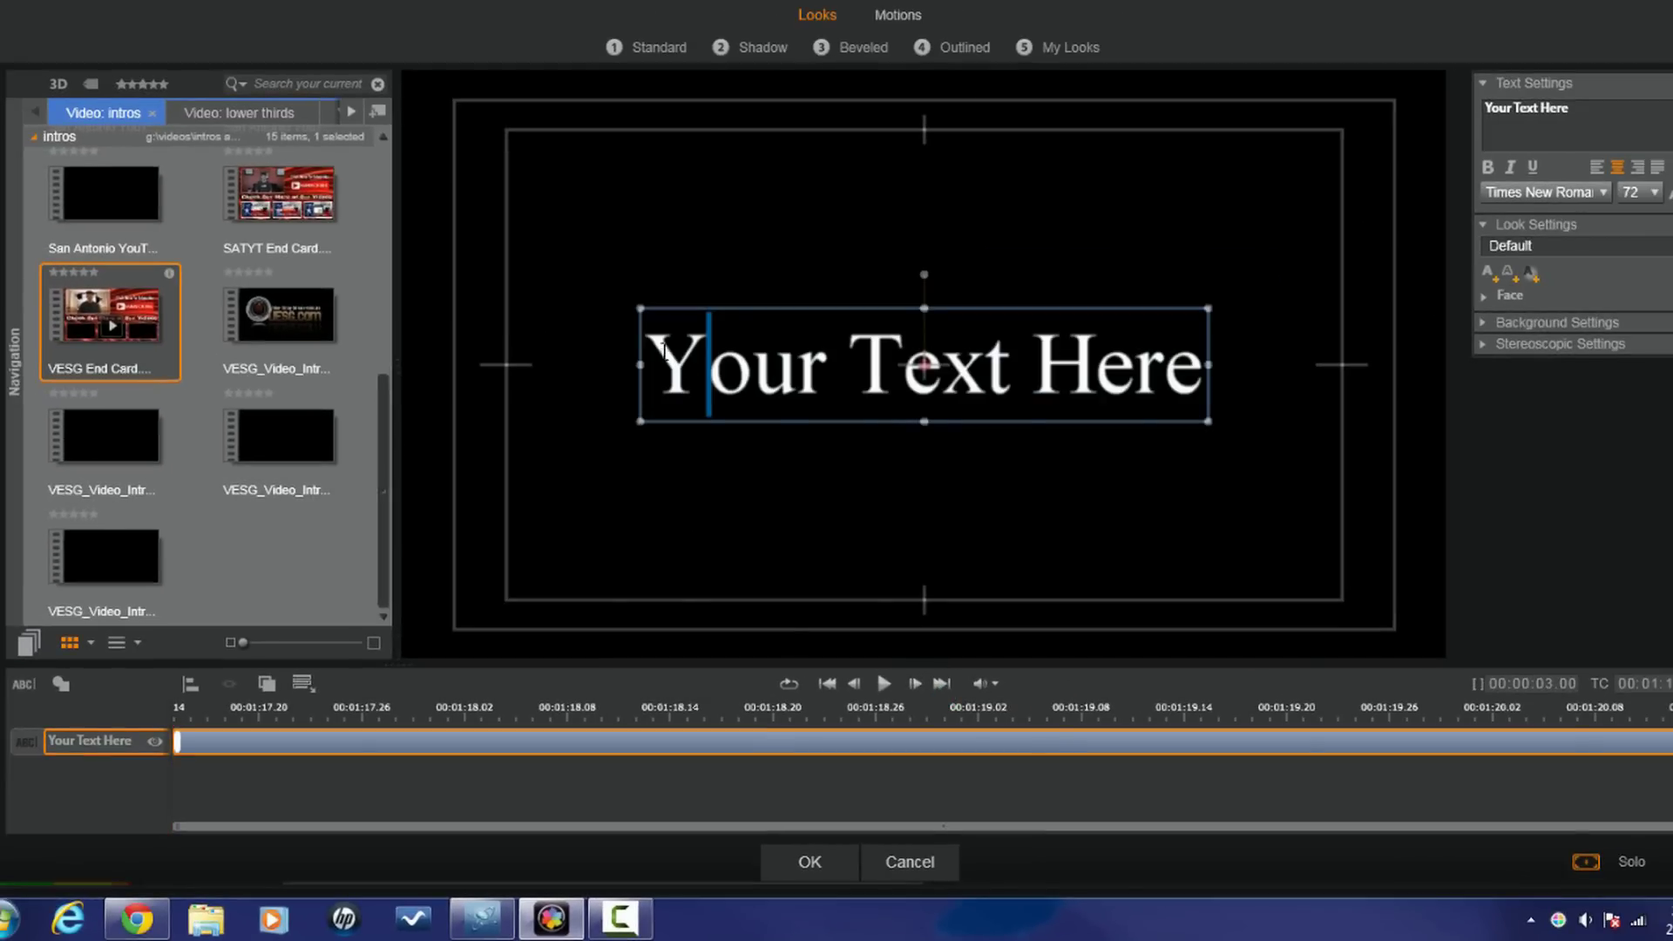
pyautogui.moveTo(664, 352); pyautogui.dragTo(1202, 366)
pyautogui.click(1000, 371)
pyautogui.moveTo(665, 351); pyautogui.dragTo(1202, 366)
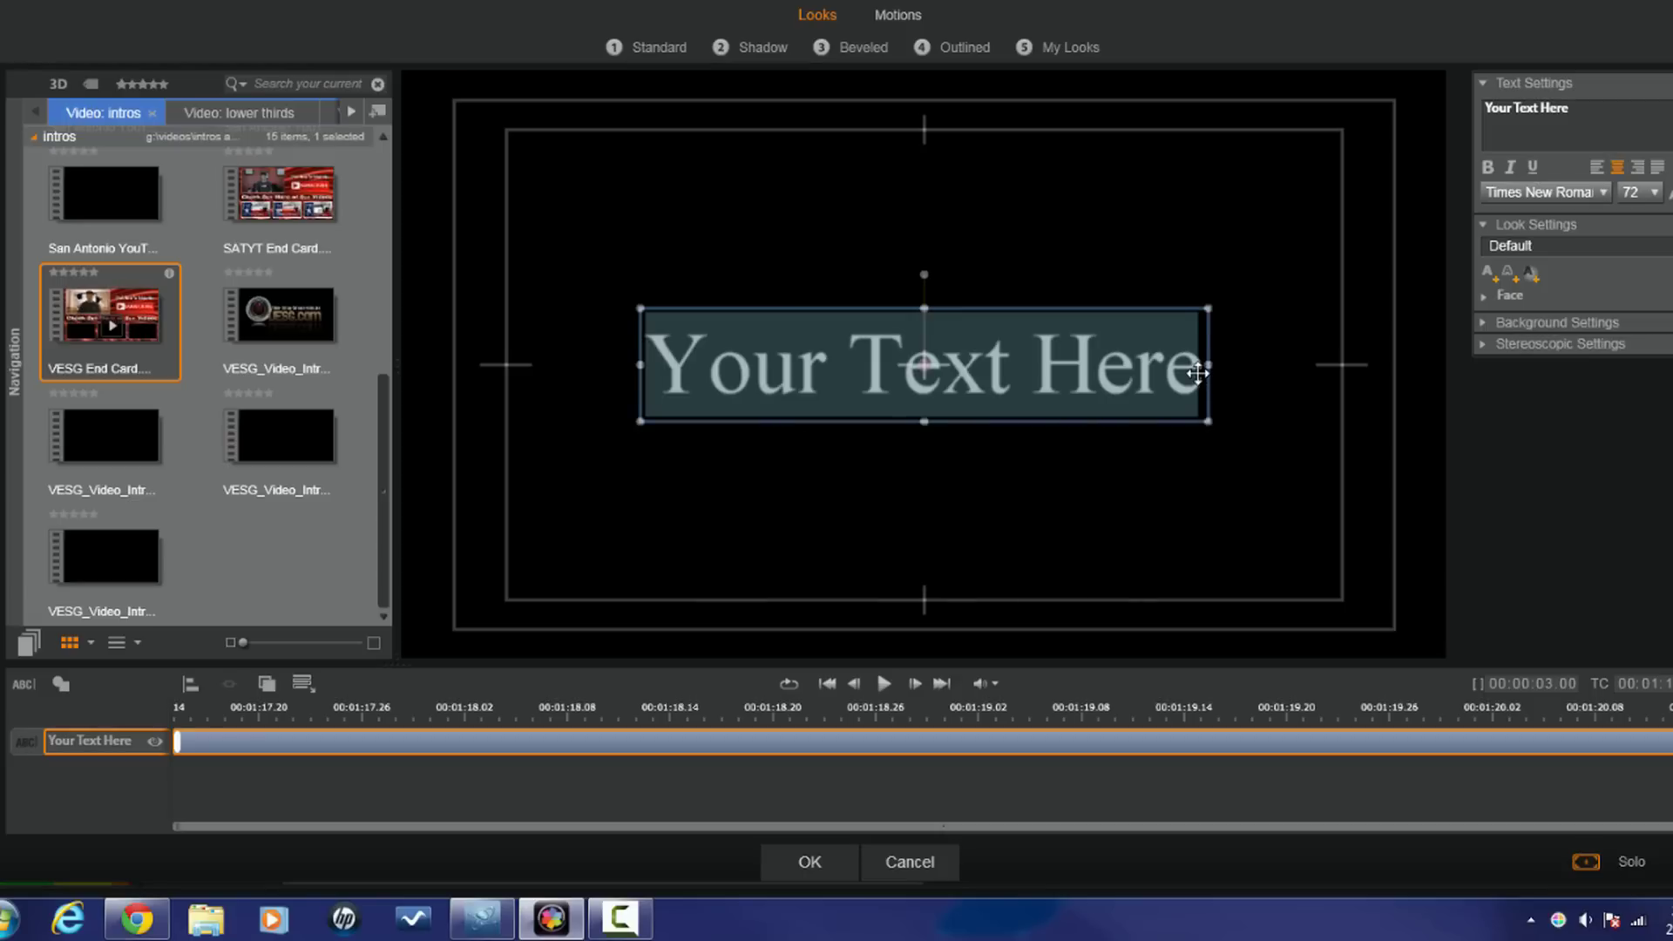
pyautogui.write('Big H')
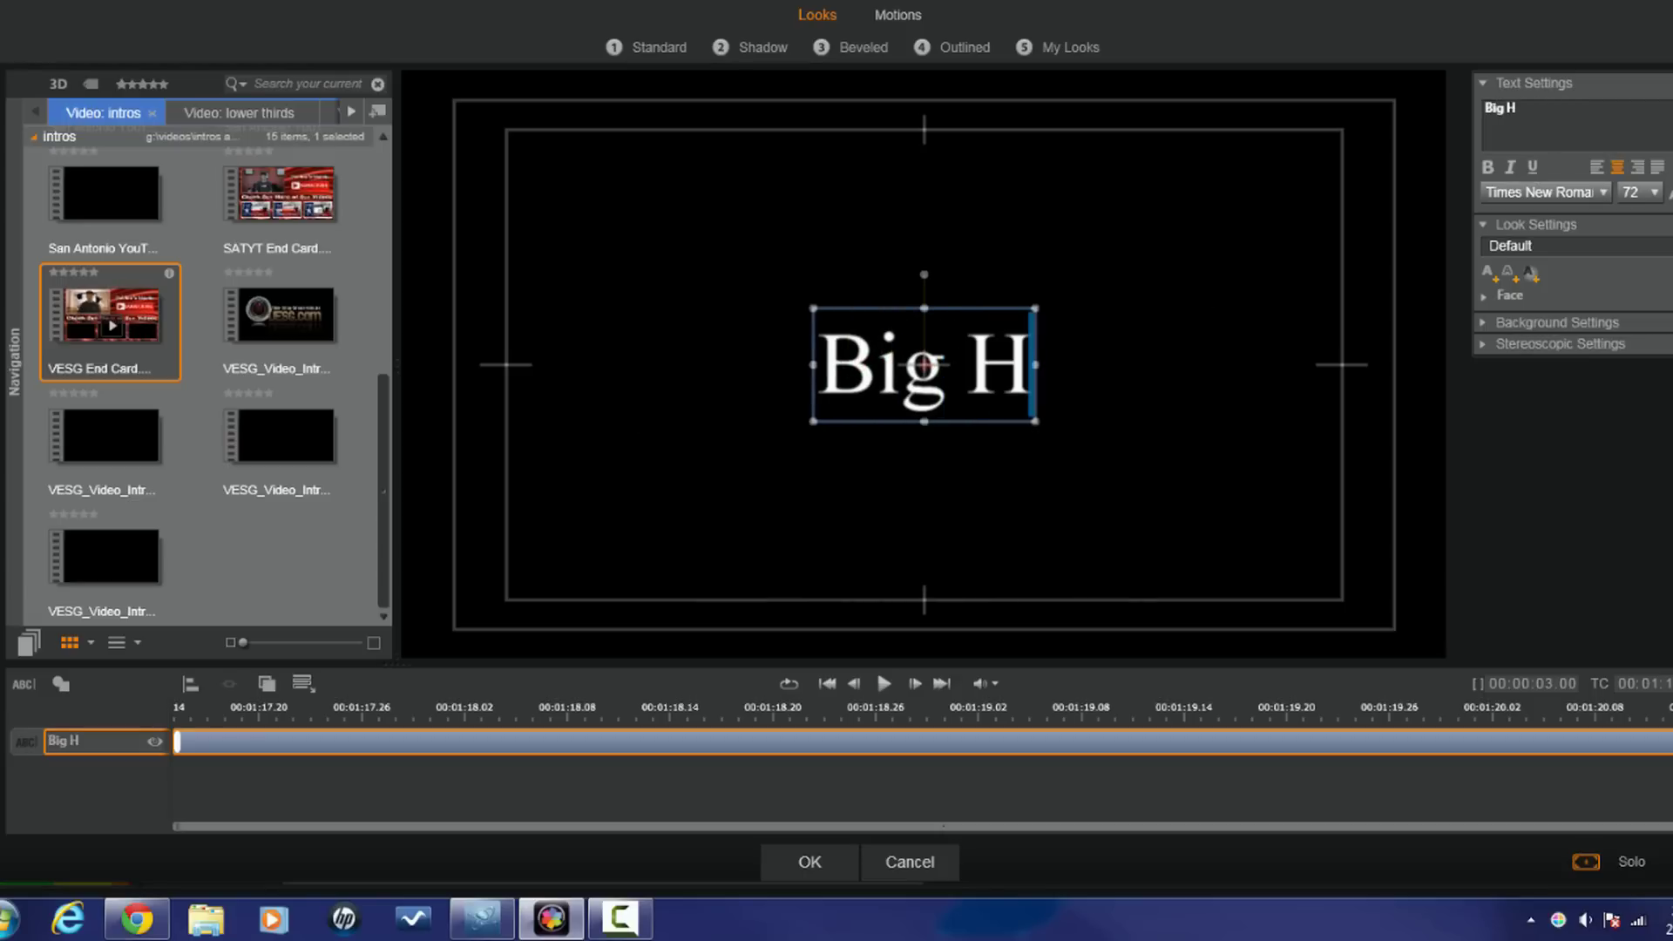
pyautogui.press('BackSpace')
pyautogui.press('BackSpace')
pyautogui.press('BackSpace')
pyautogui.press('BackSpace')
pyautogui.write('IG HEAD')
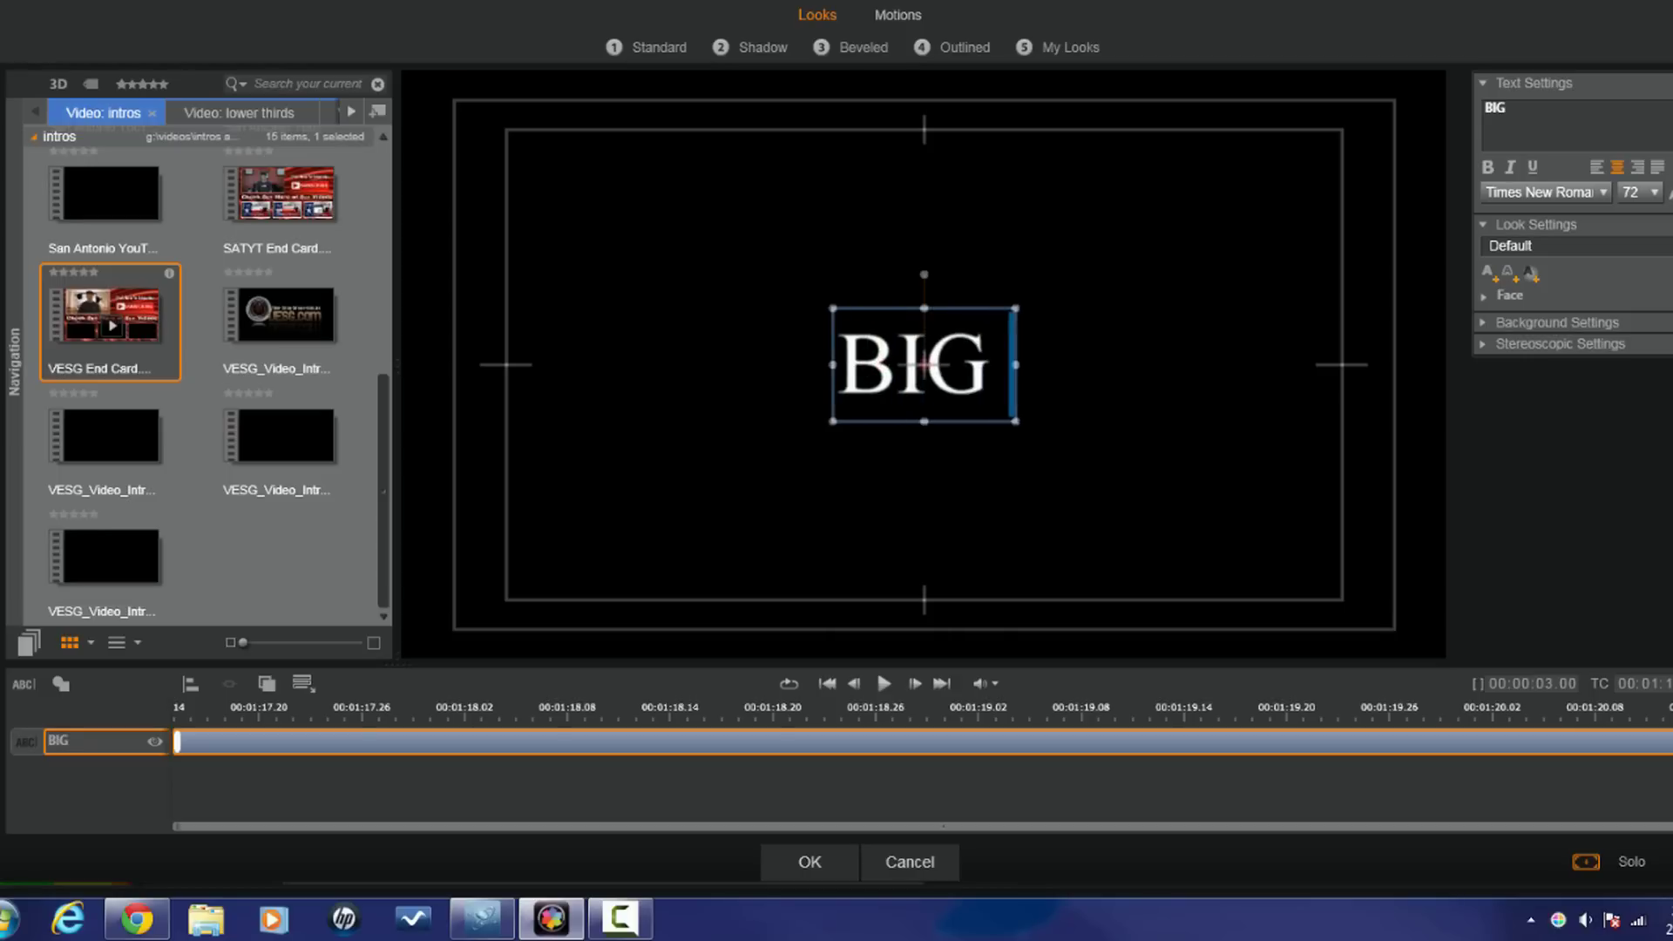
pyautogui.click(1070, 463)
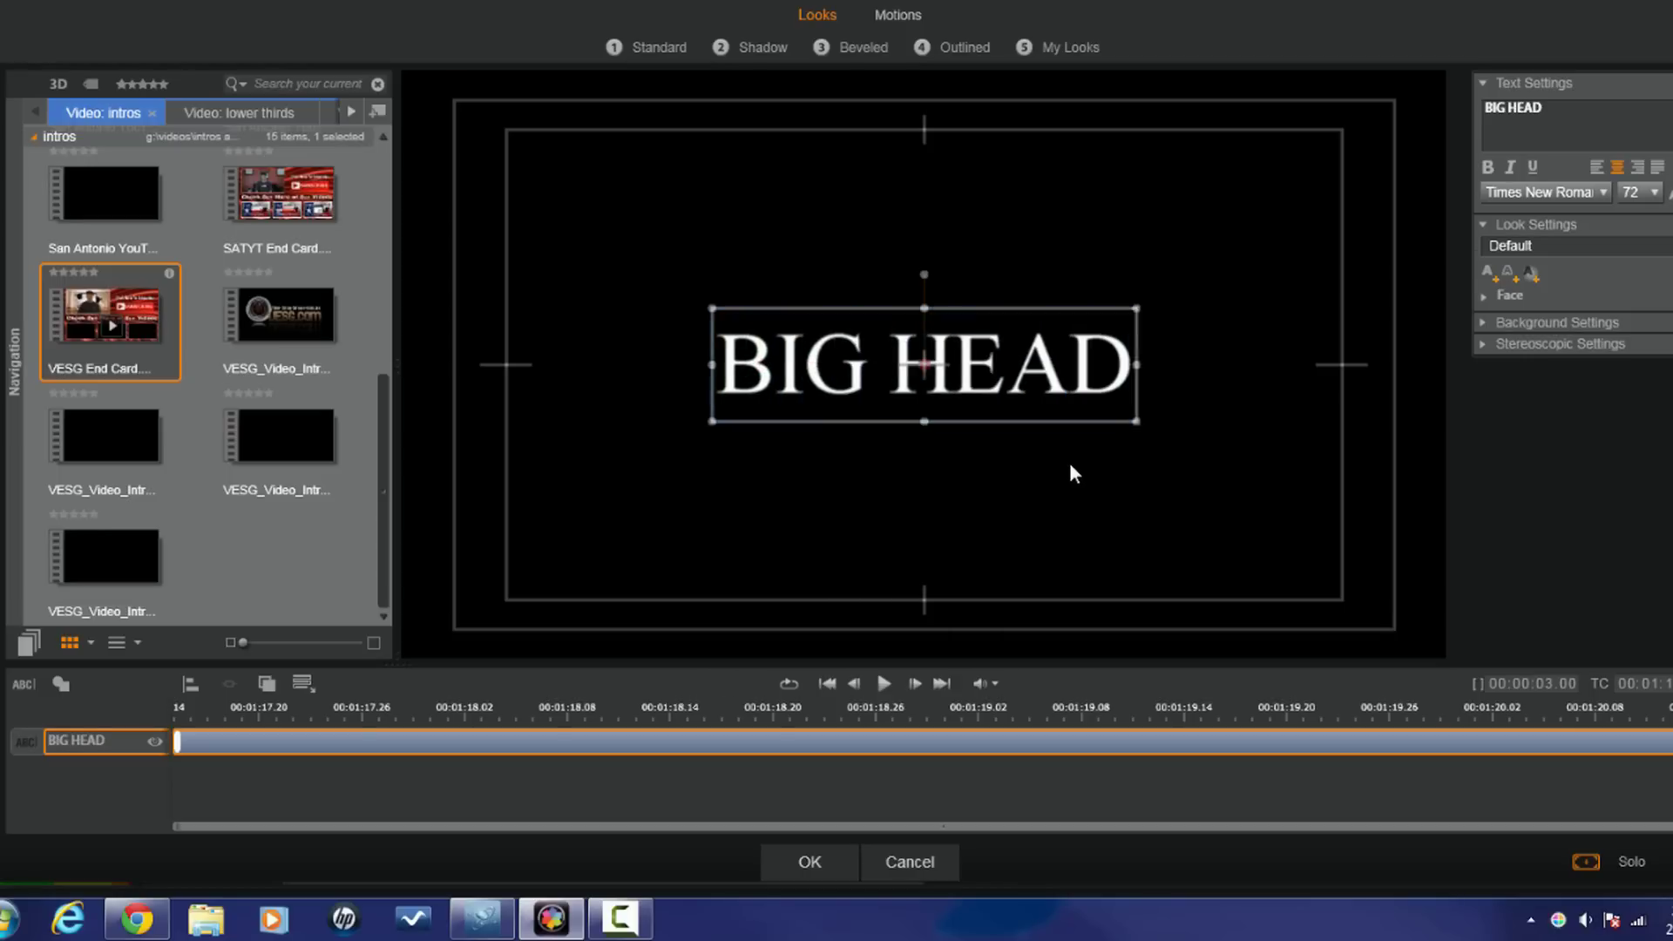
# Align the BIG HEAD title box to the left-centre of the frame.
pyautogui.click(778, 319)
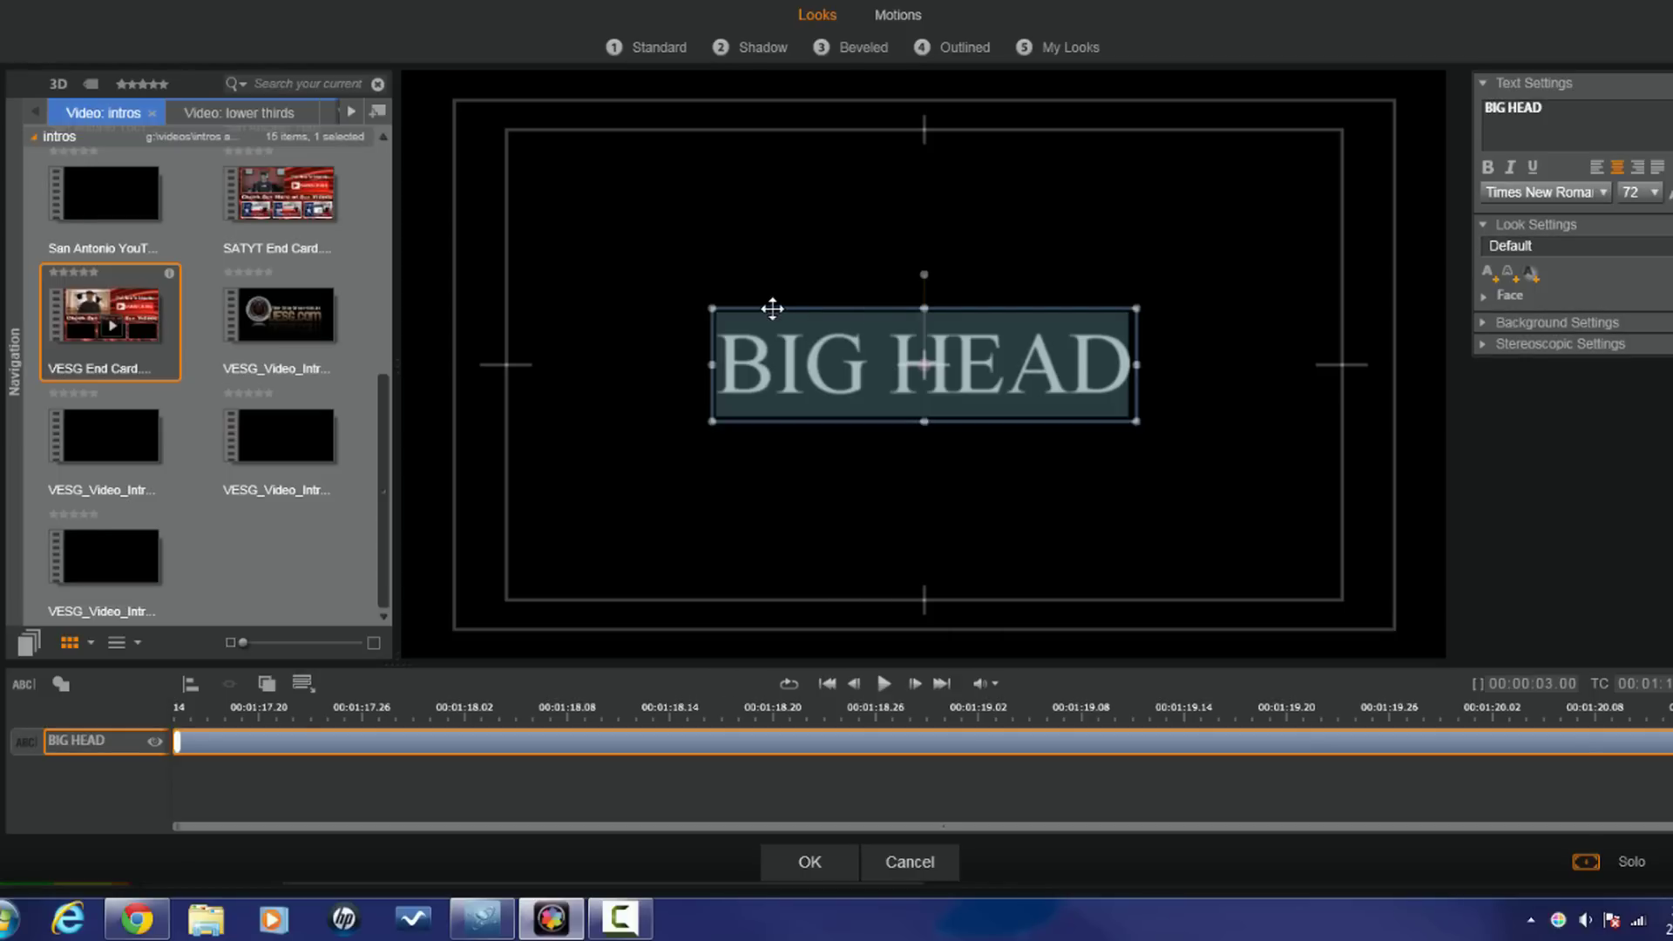
pyautogui.click(261, 682)
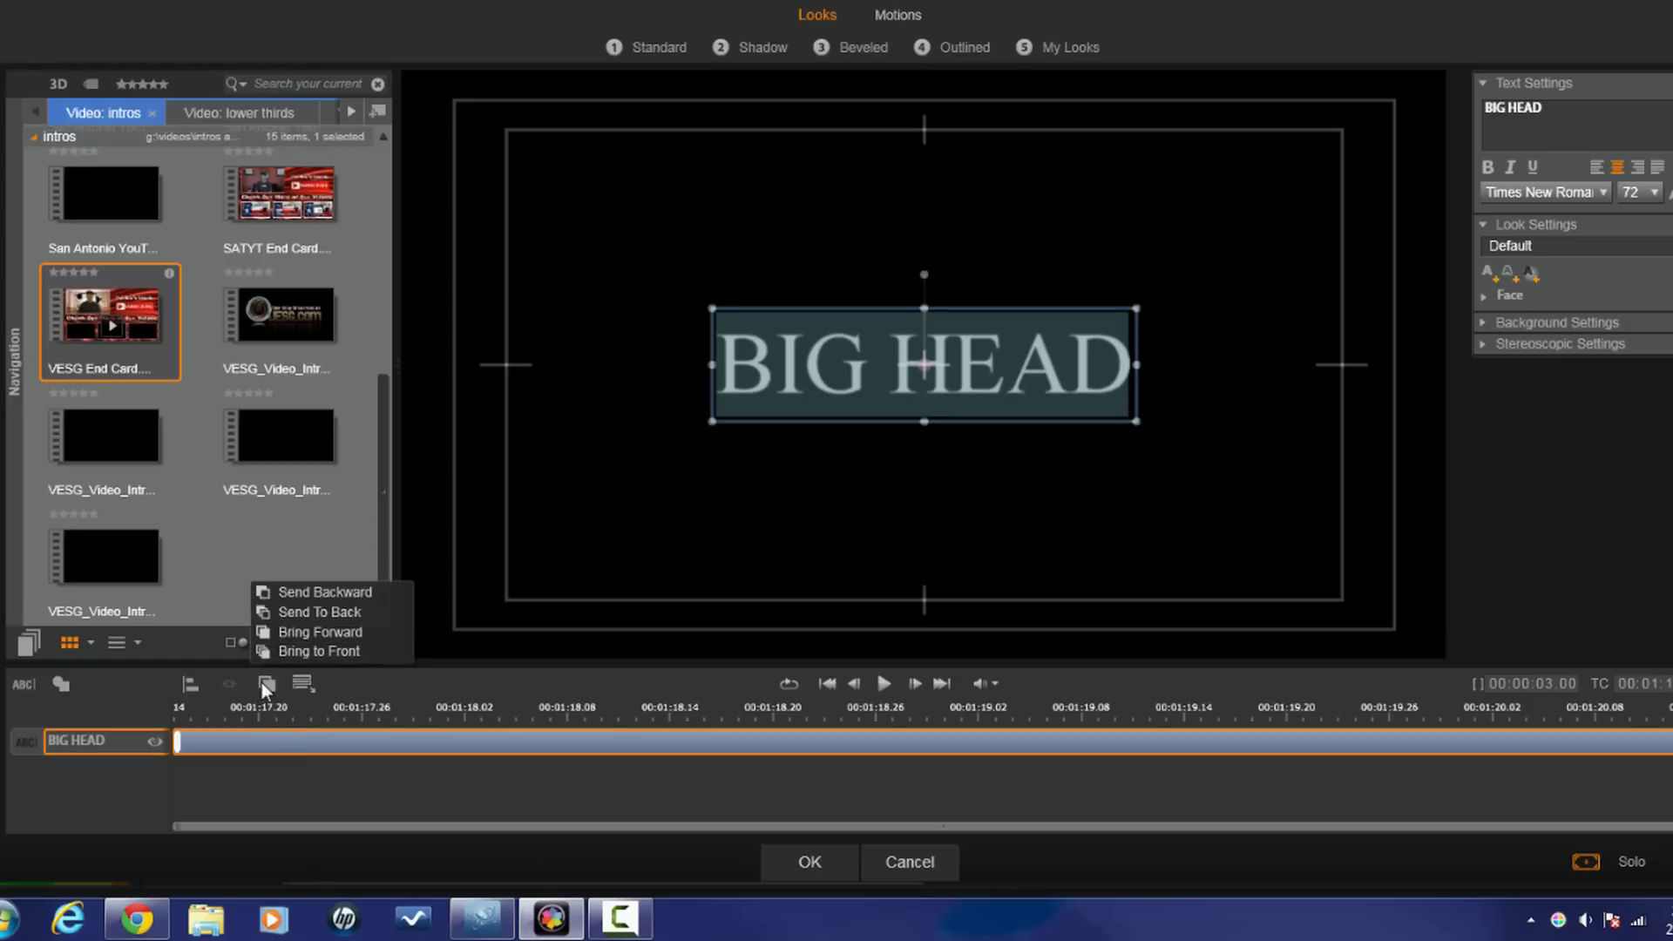
pyautogui.click(190, 689)
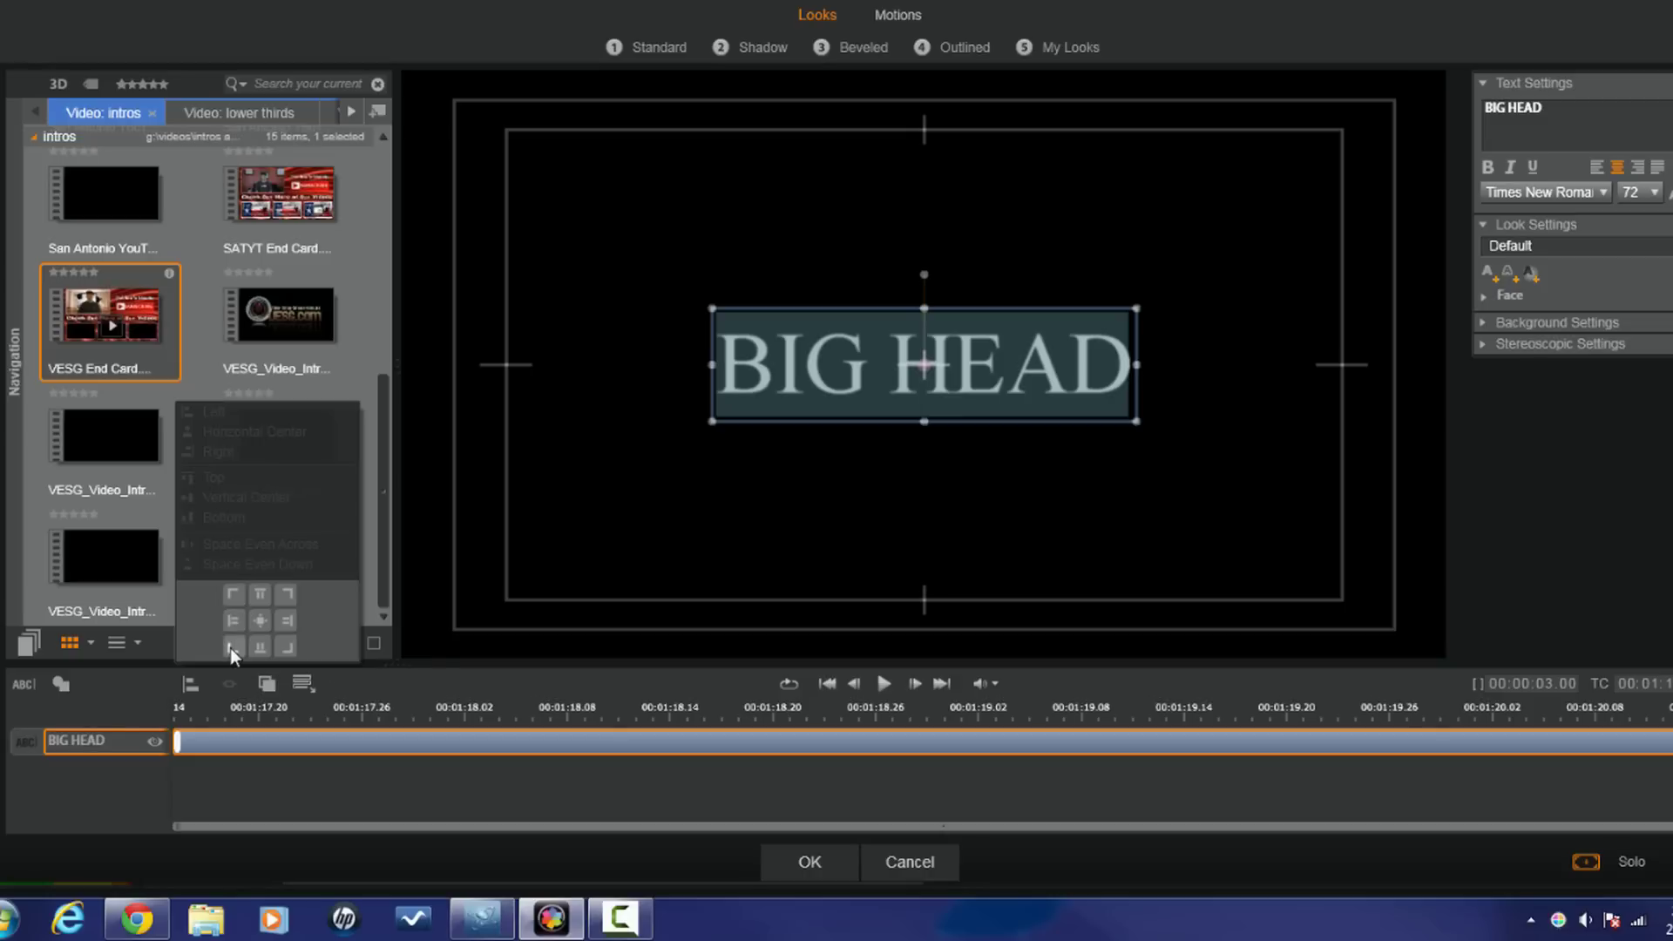
pyautogui.click(232, 622)
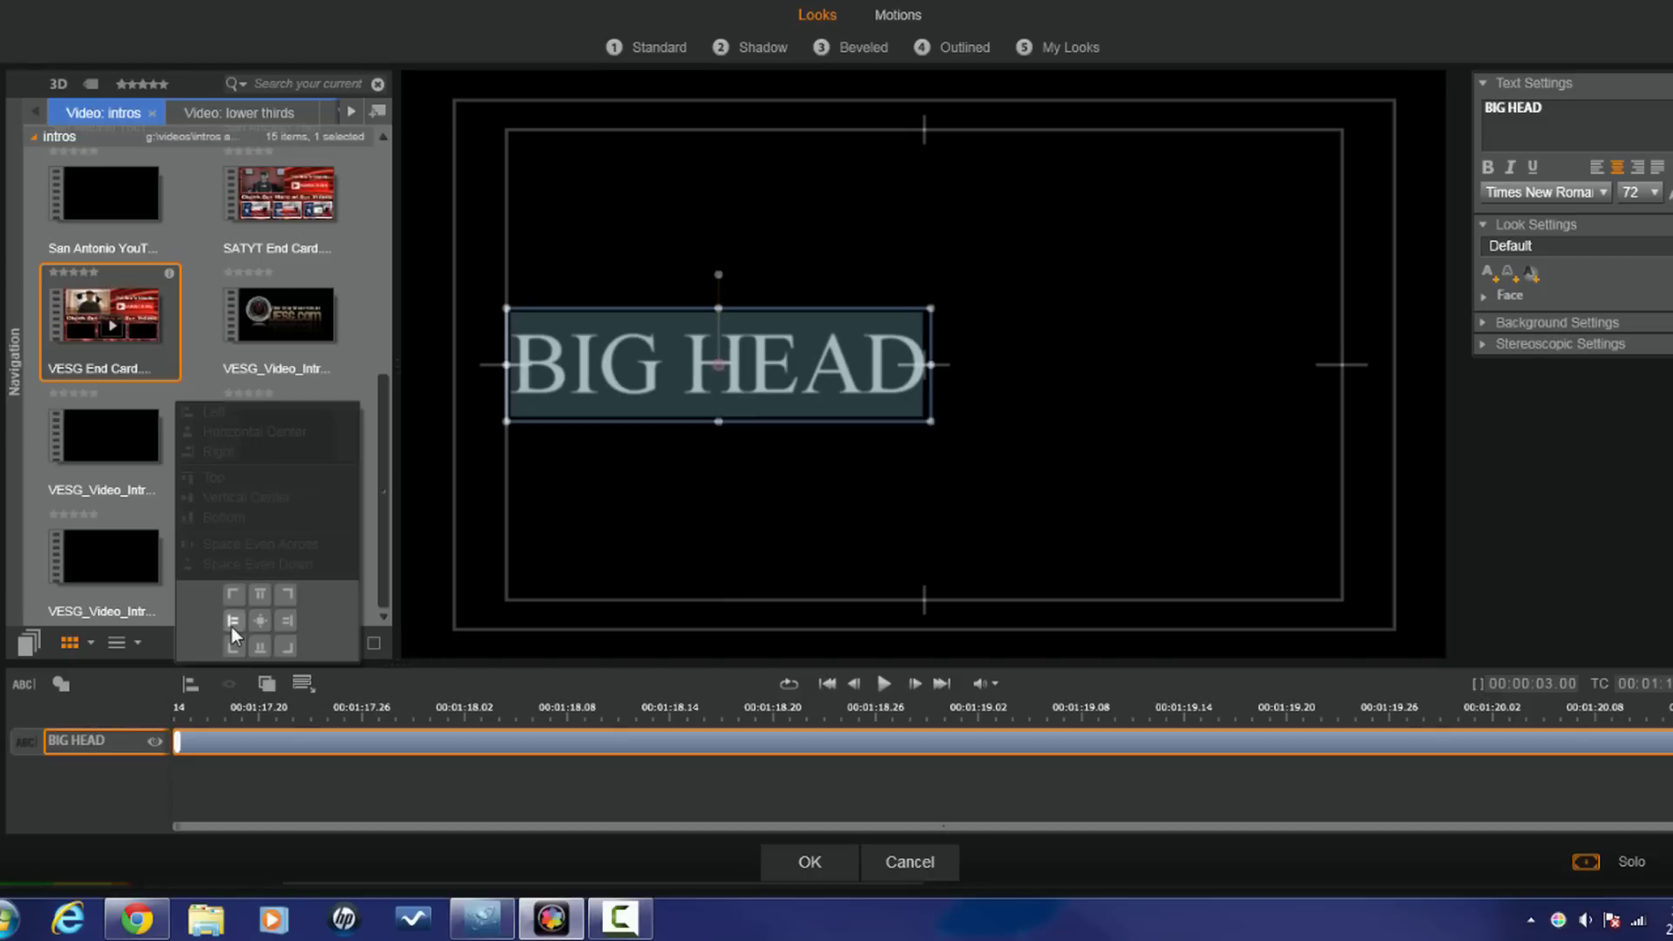
pyautogui.click(1093, 402)
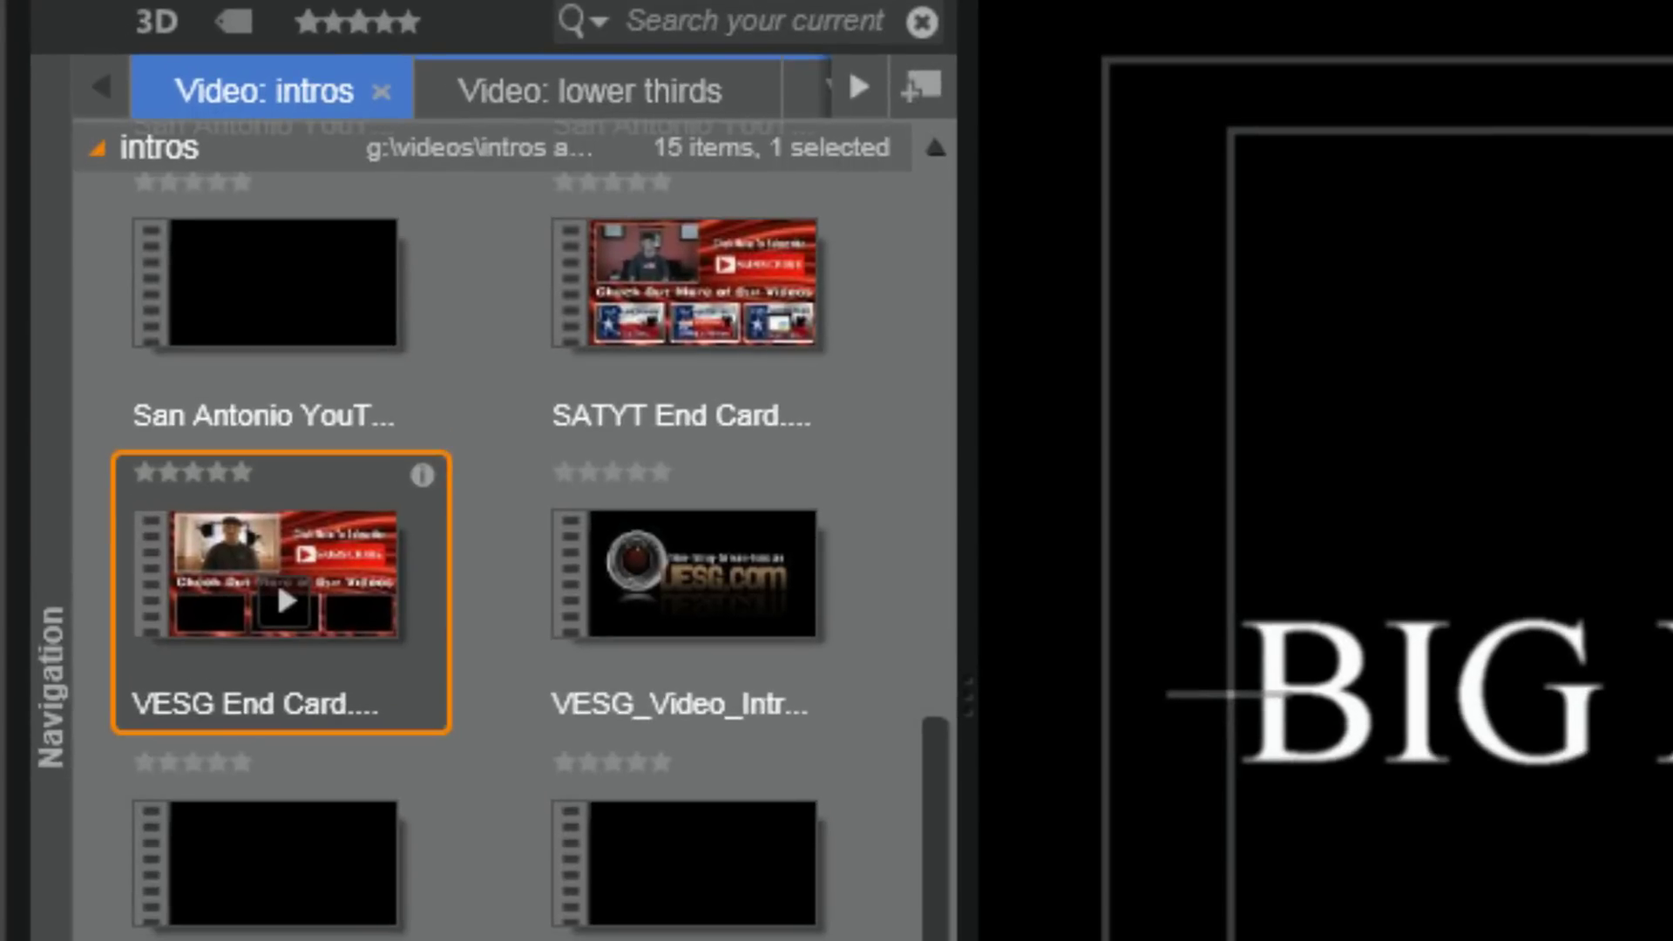
# Browse the library collections to the spinning globe photo collection.
pyautogui.click(850, 87)
pyautogui.click(849, 89)
pyautogui.click(850, 89)
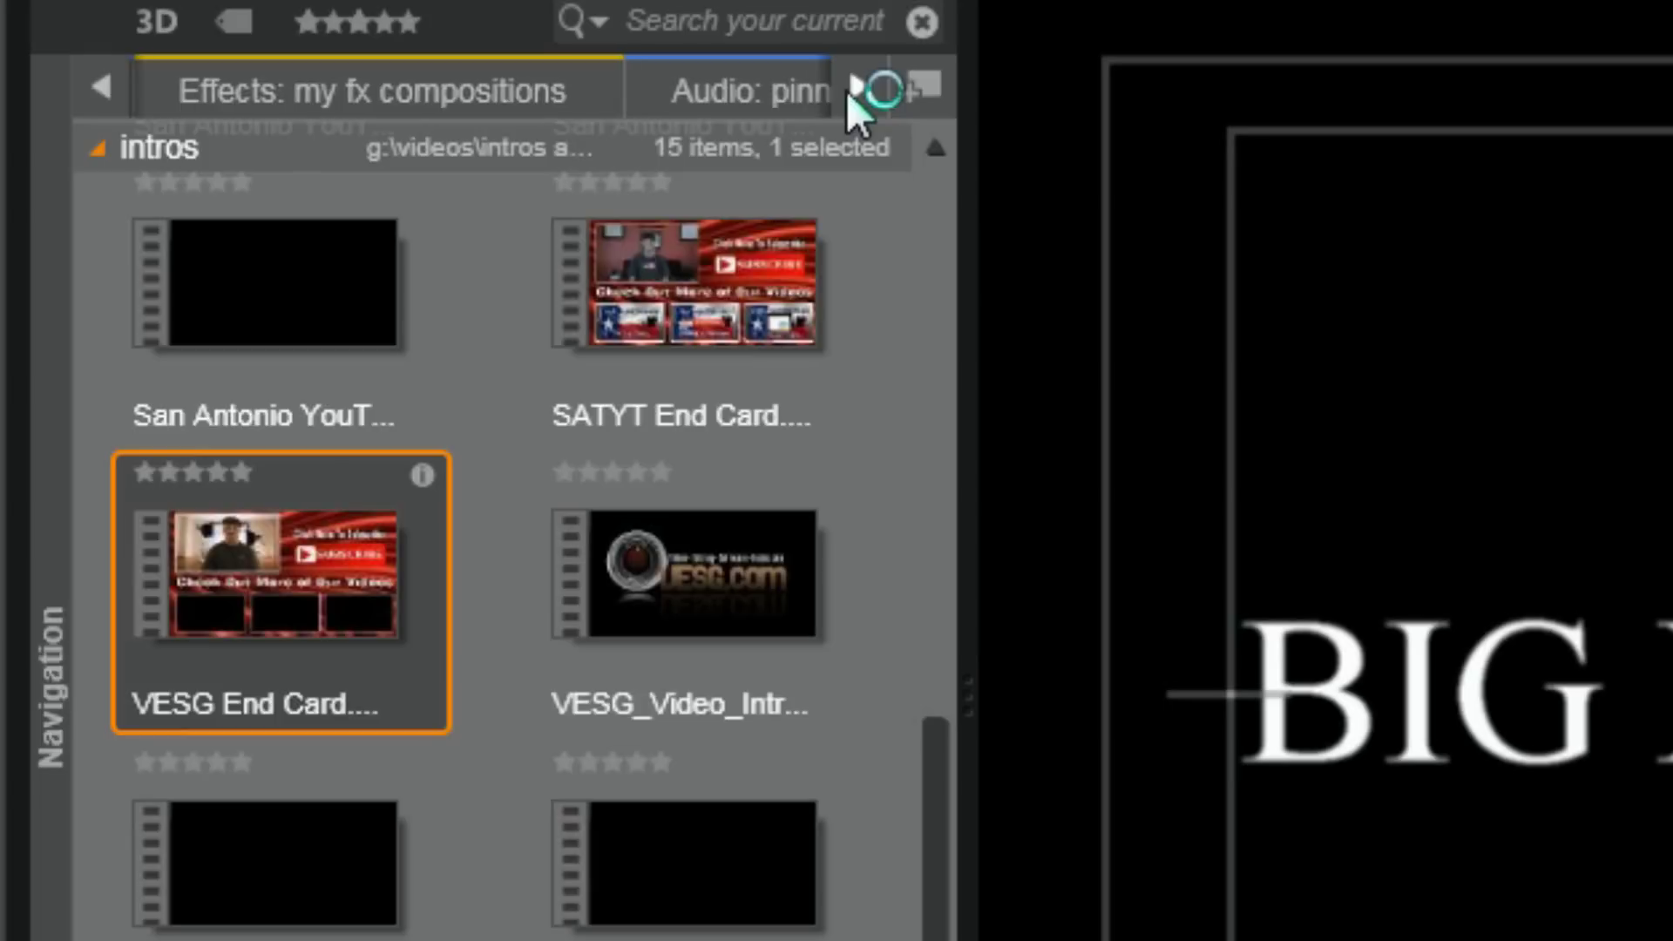
pyautogui.click(849, 88)
pyautogui.click(850, 89)
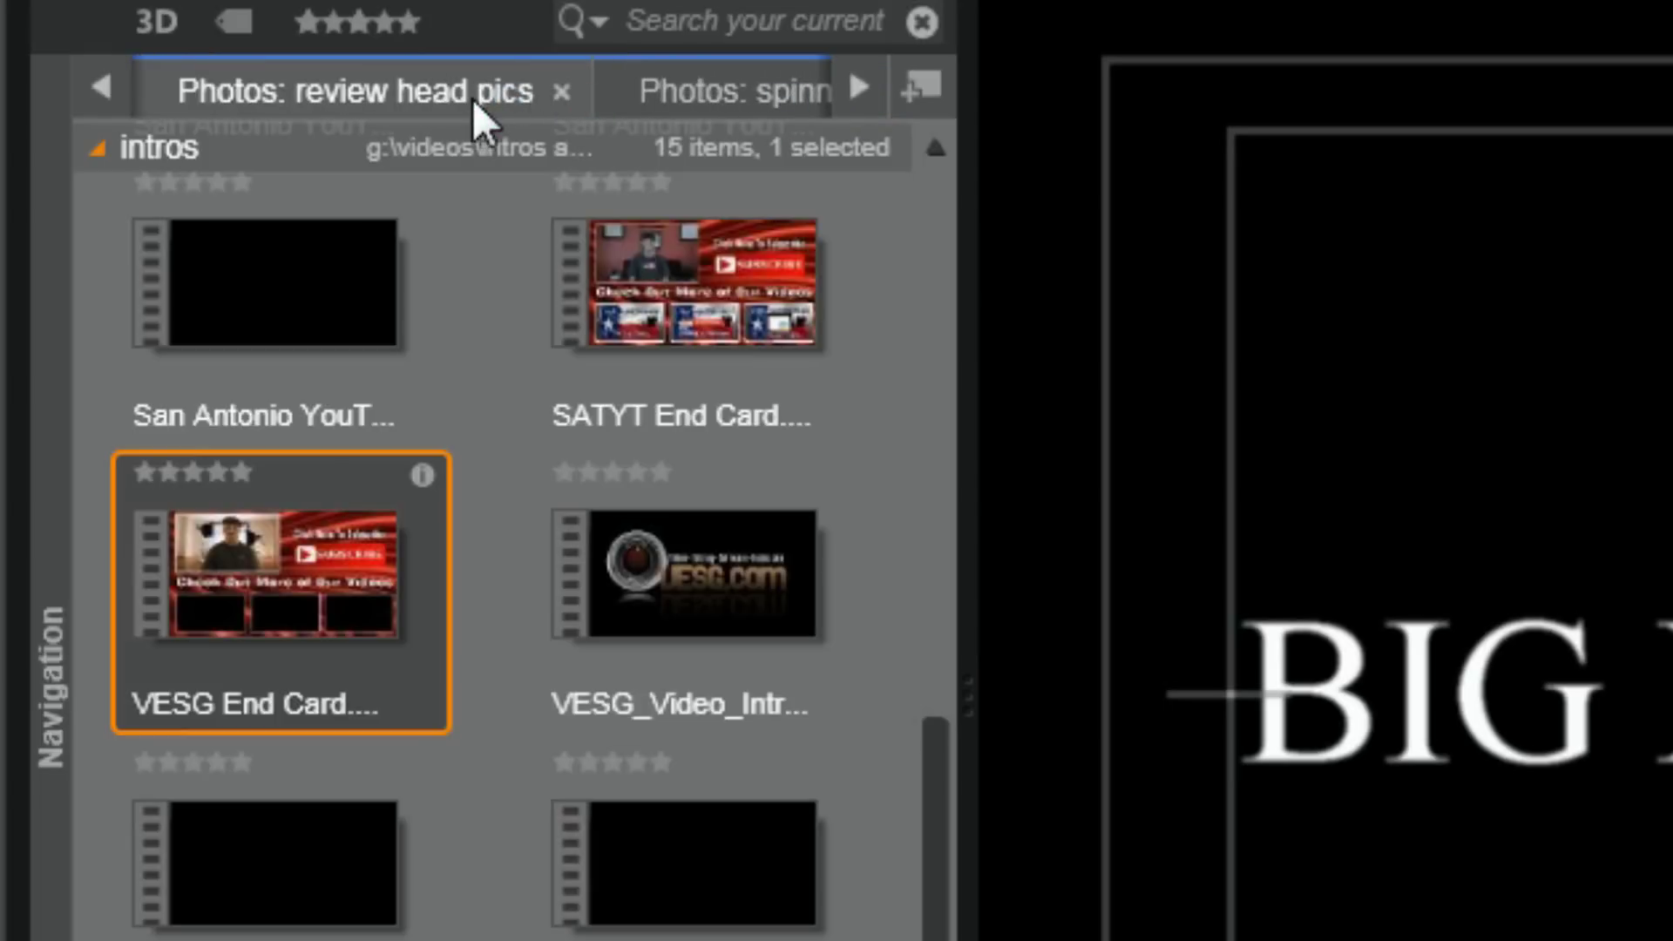
pyautogui.click(701, 93)
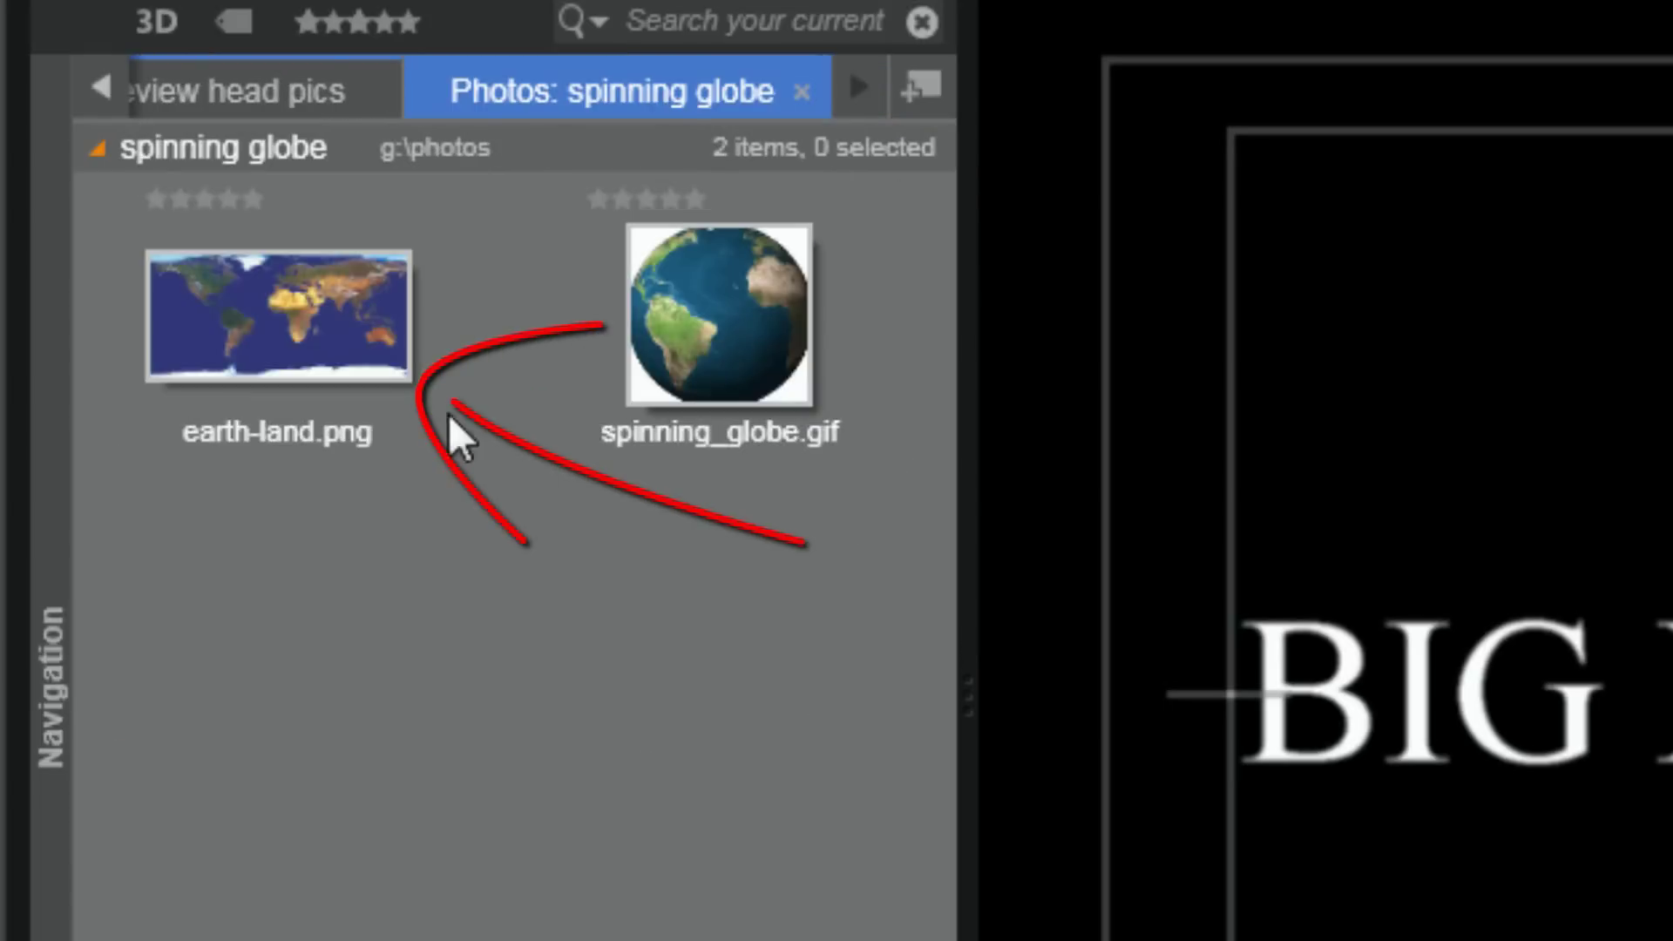
# Apply earth-land.png as the title background, then undo it to restore black.
pyautogui.moveTo(279, 313); pyautogui.dragTo(1672, 535)
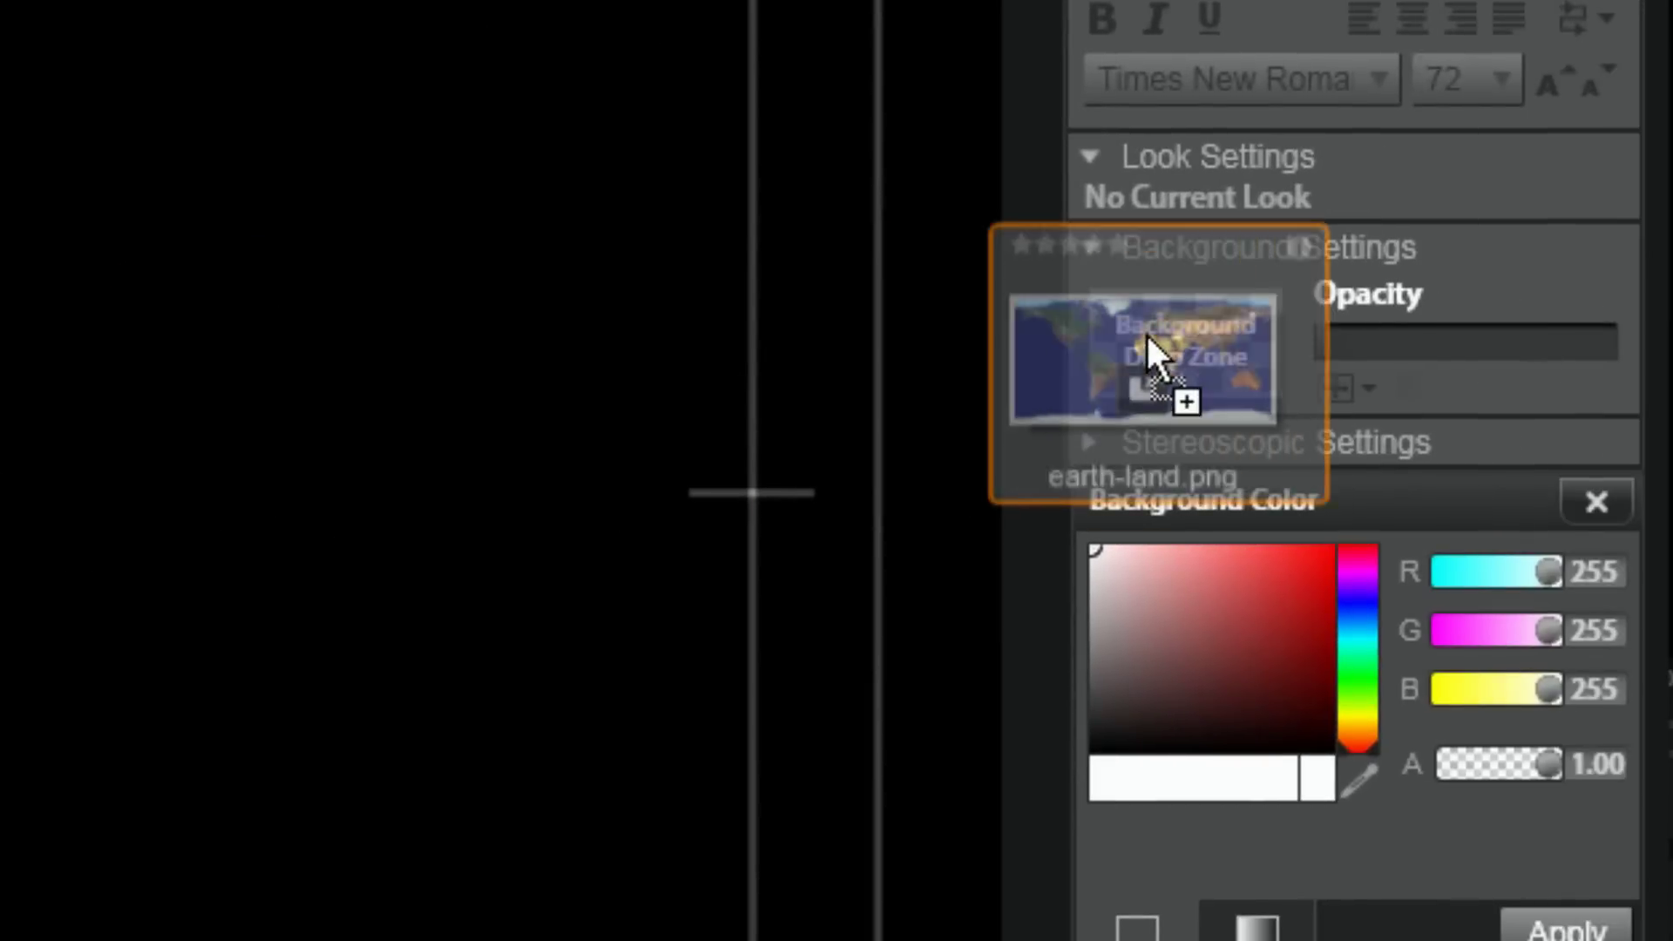
pyautogui.moveTo(1147, 333); pyautogui.dragTo(1179, 348)
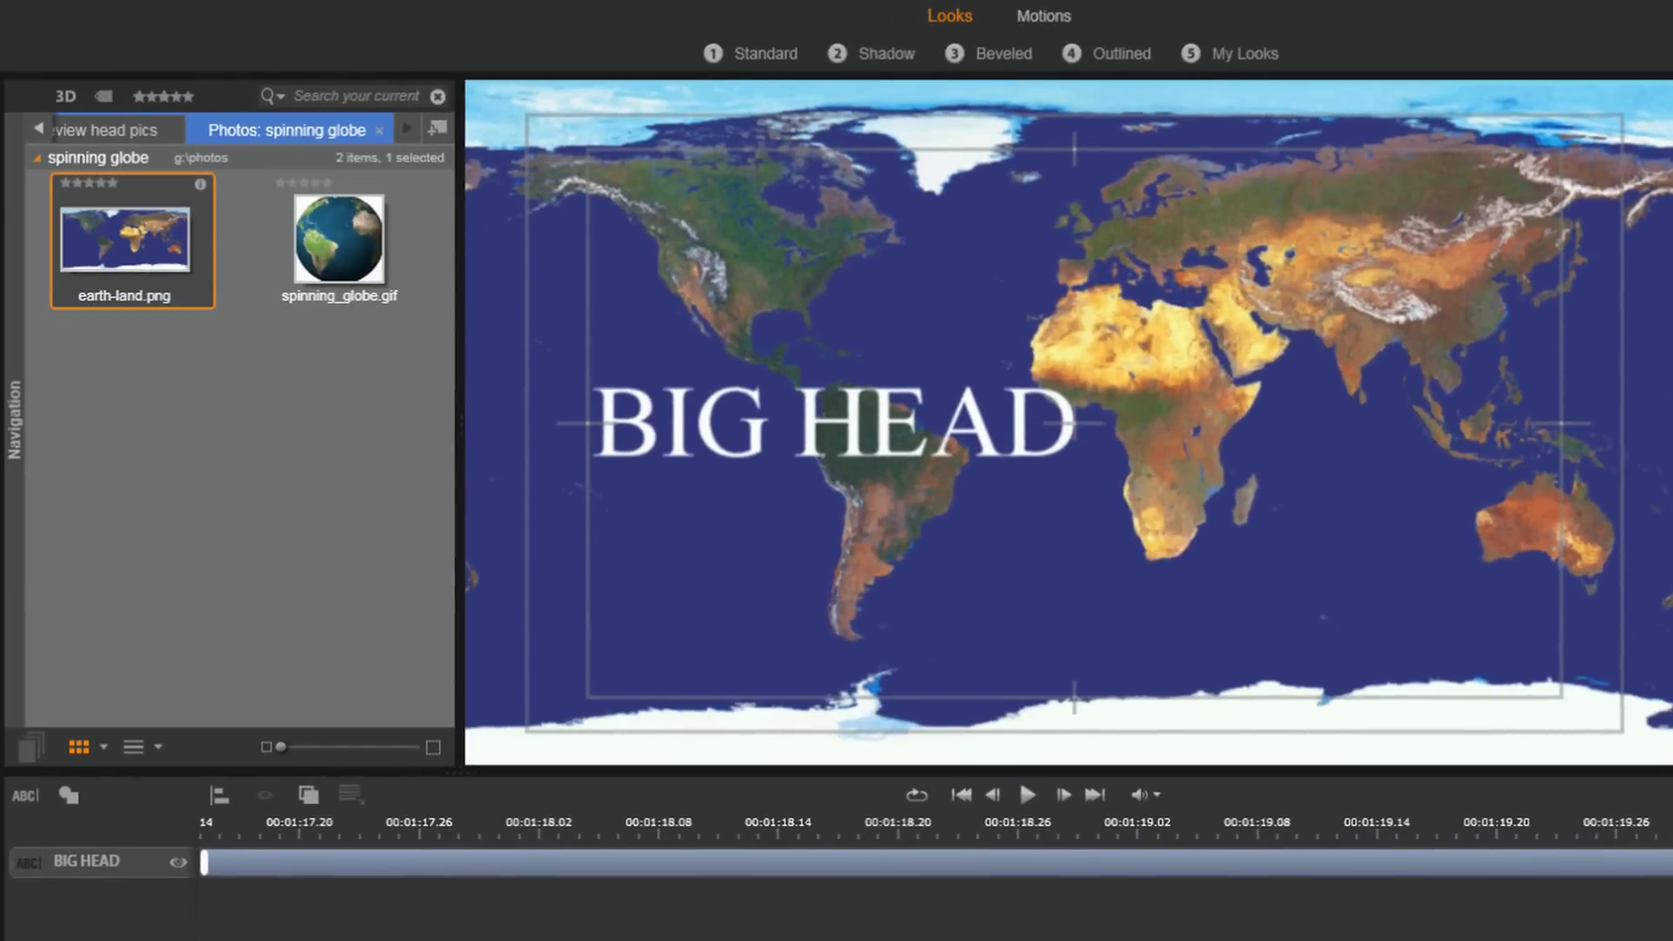
pyautogui.click(19, 4)
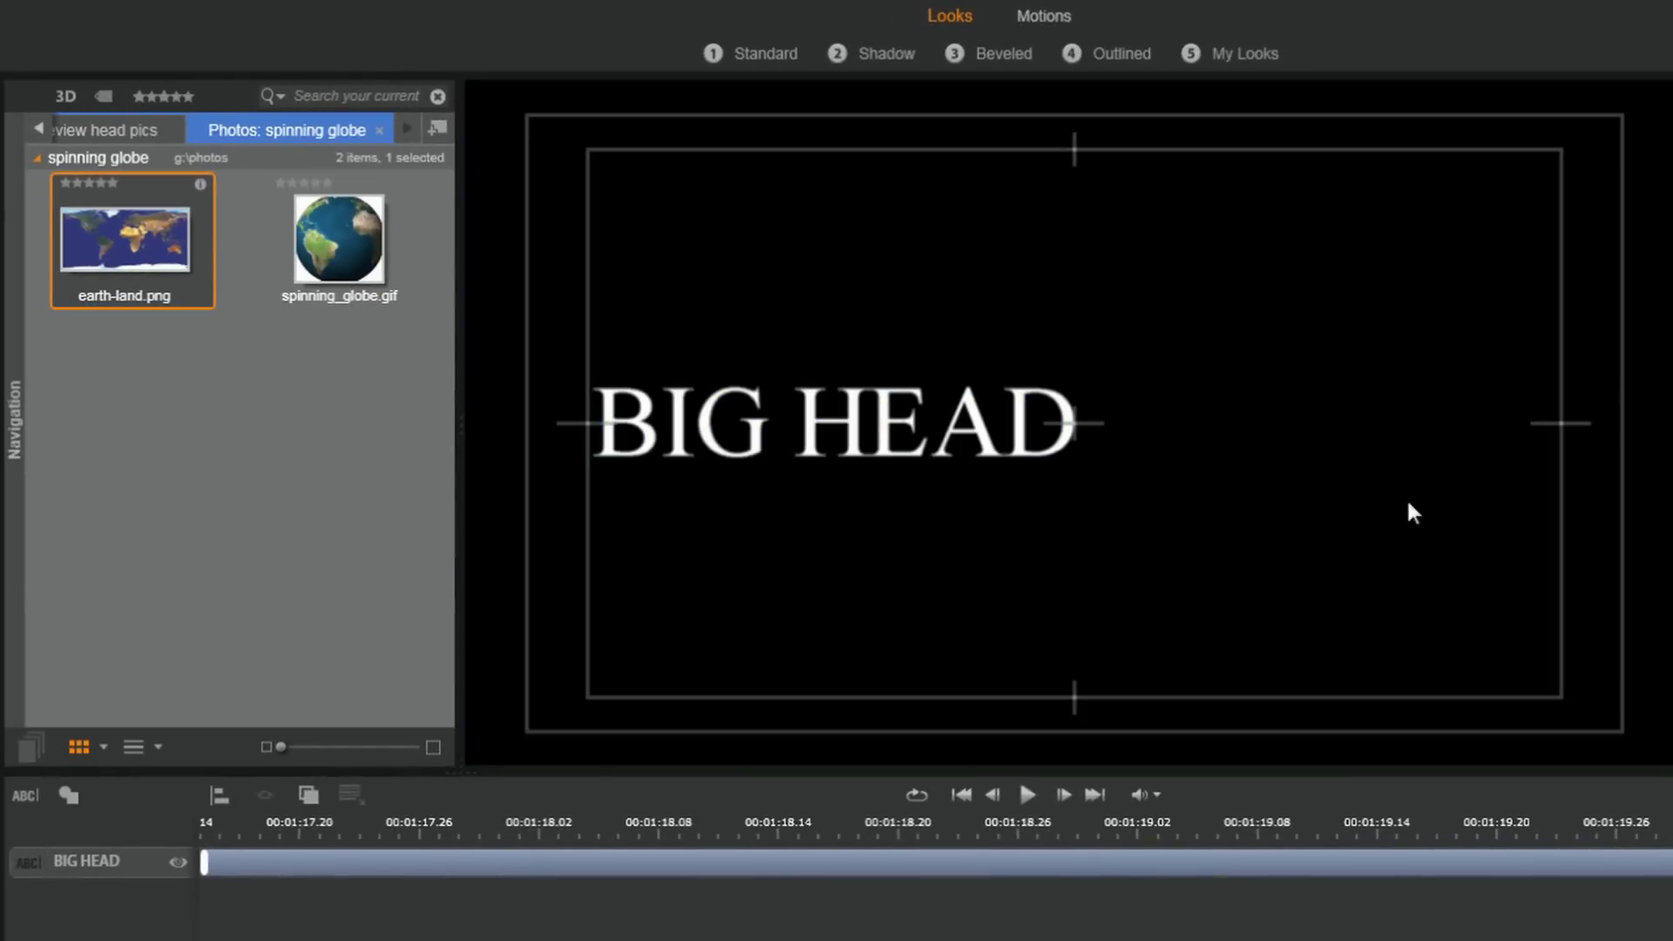
# Drag earth-land.png into the title's layer list above the BIG HEAD text layer.
pyautogui.moveTo(122, 231); pyautogui.dragTo(120, 234)
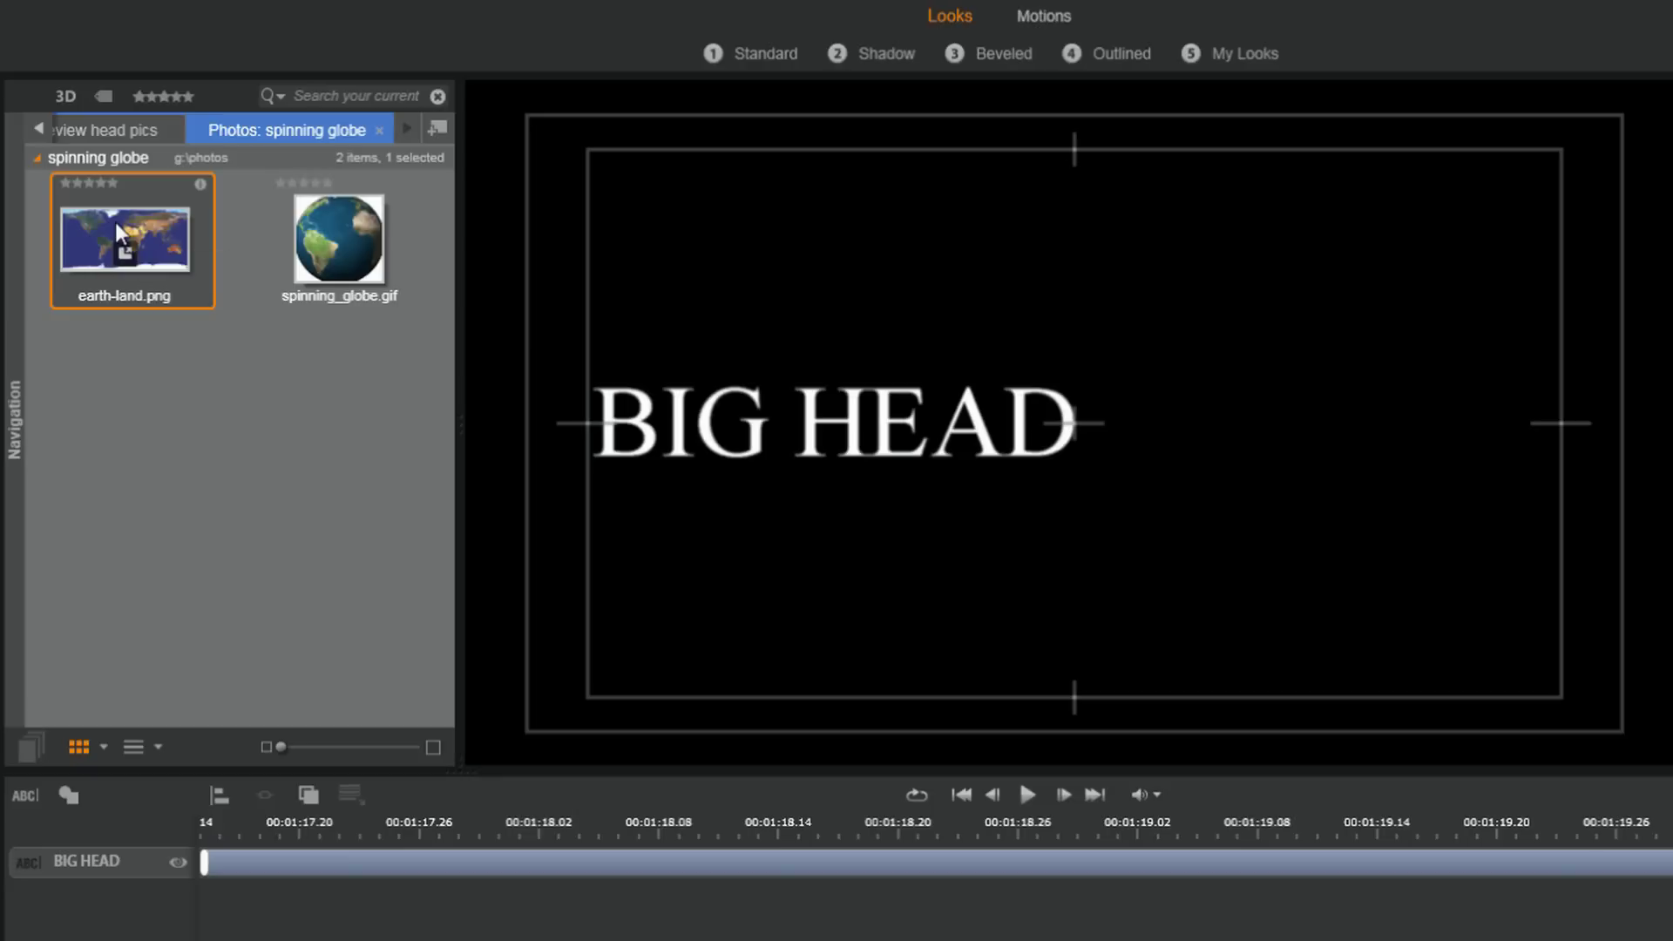
pyautogui.moveTo(120, 234); pyautogui.dragTo(108, 828)
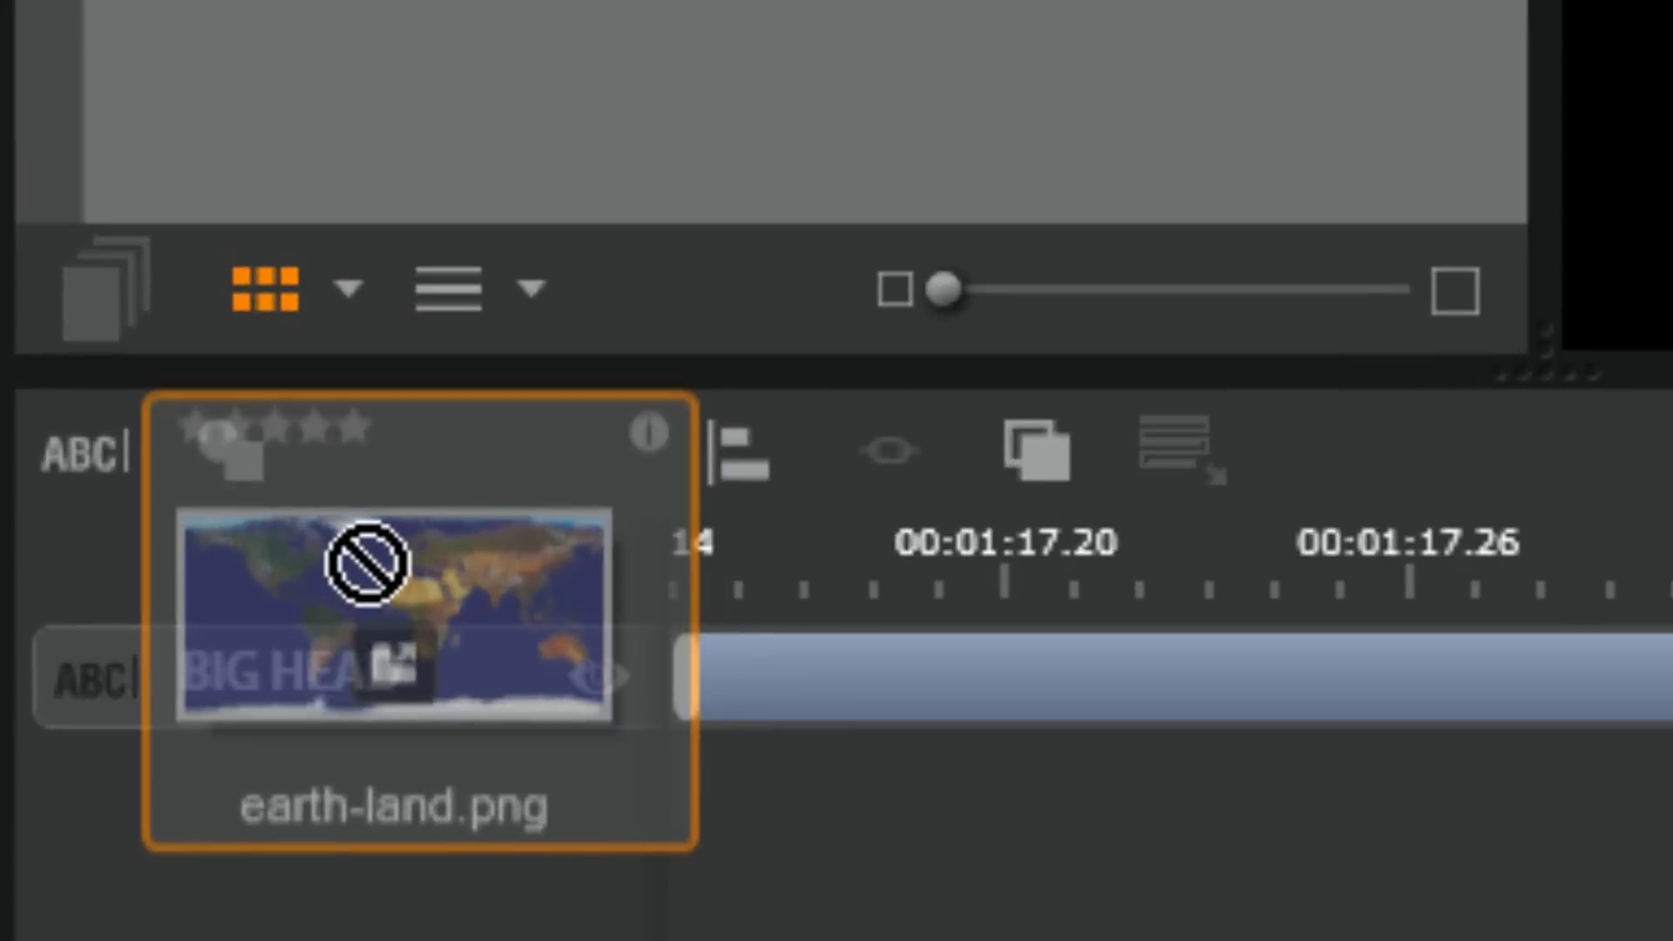
pyautogui.moveTo(366, 562); pyautogui.dragTo(349, 725)
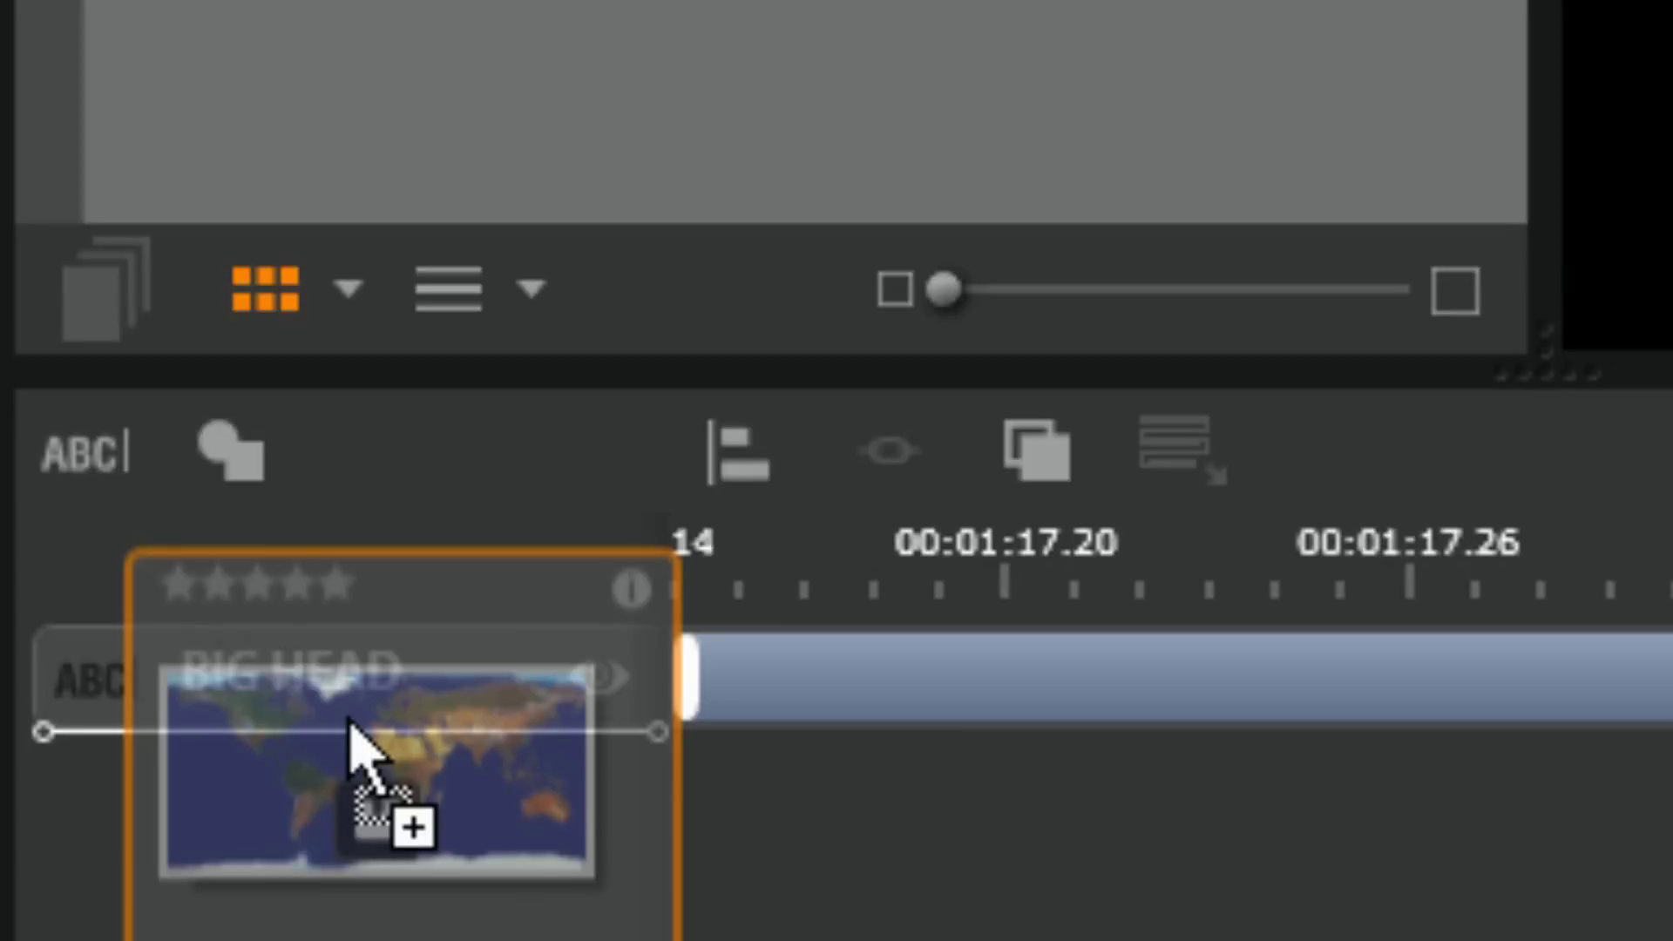
pyautogui.moveTo(348, 722); pyautogui.dragTo(365, 669)
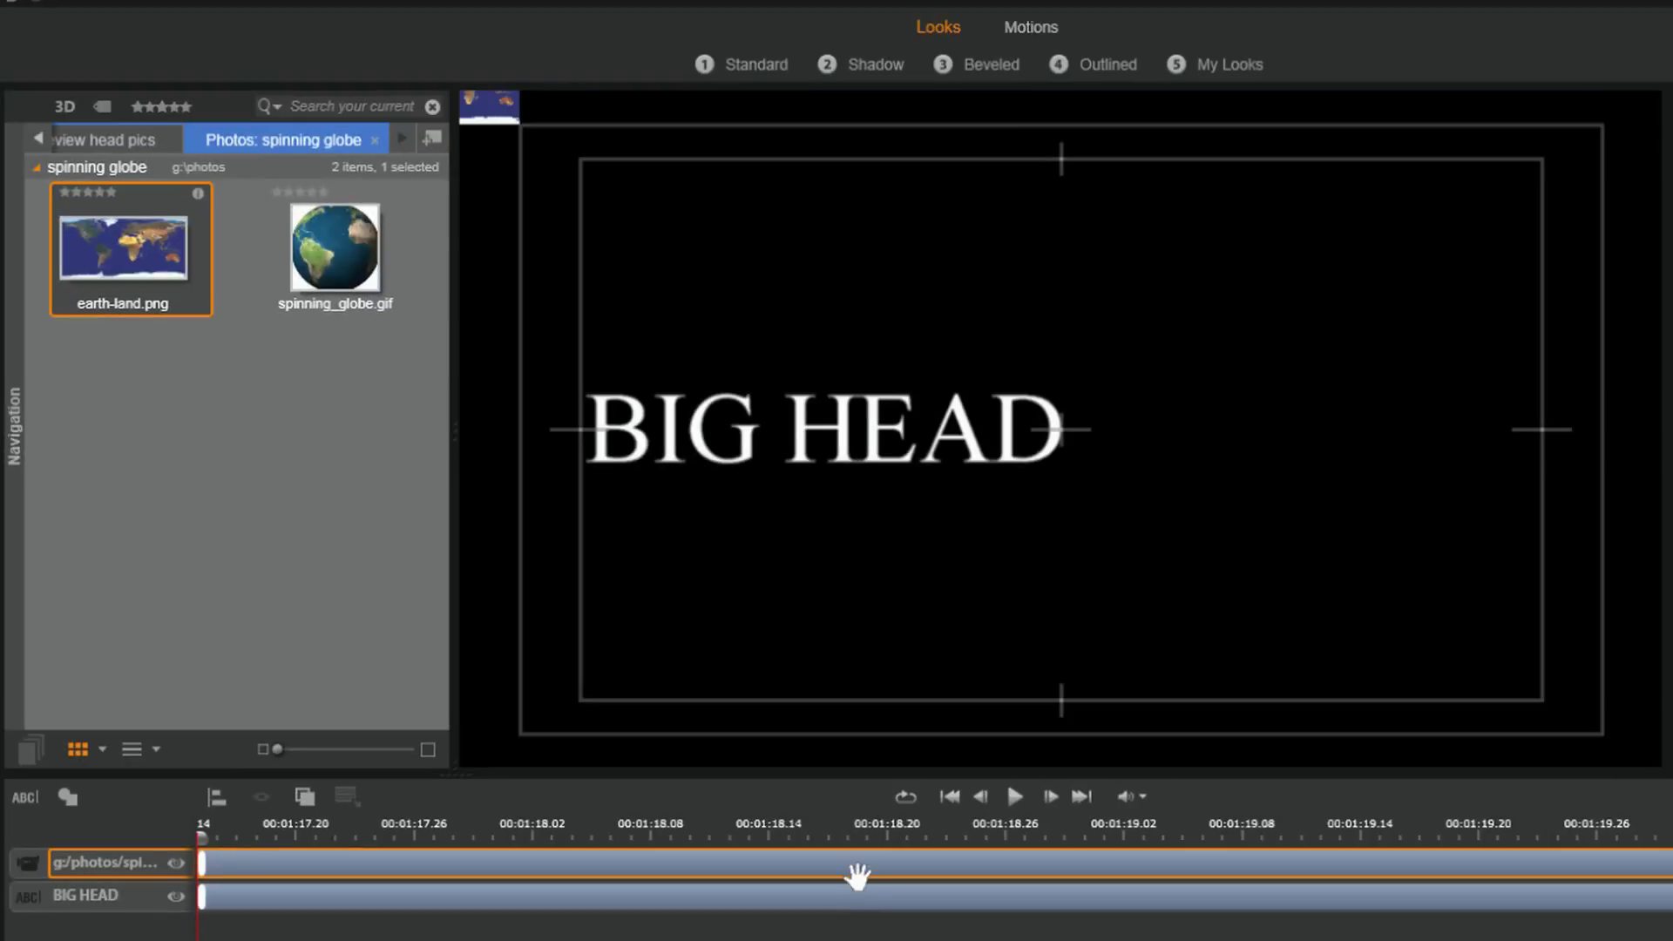
# Move the earth-land.png layer right of BIG HEAD and enlarge it proportionally.
pyautogui.click(496, 111)
pyautogui.moveTo(496, 111); pyautogui.dragTo(1295, 448)
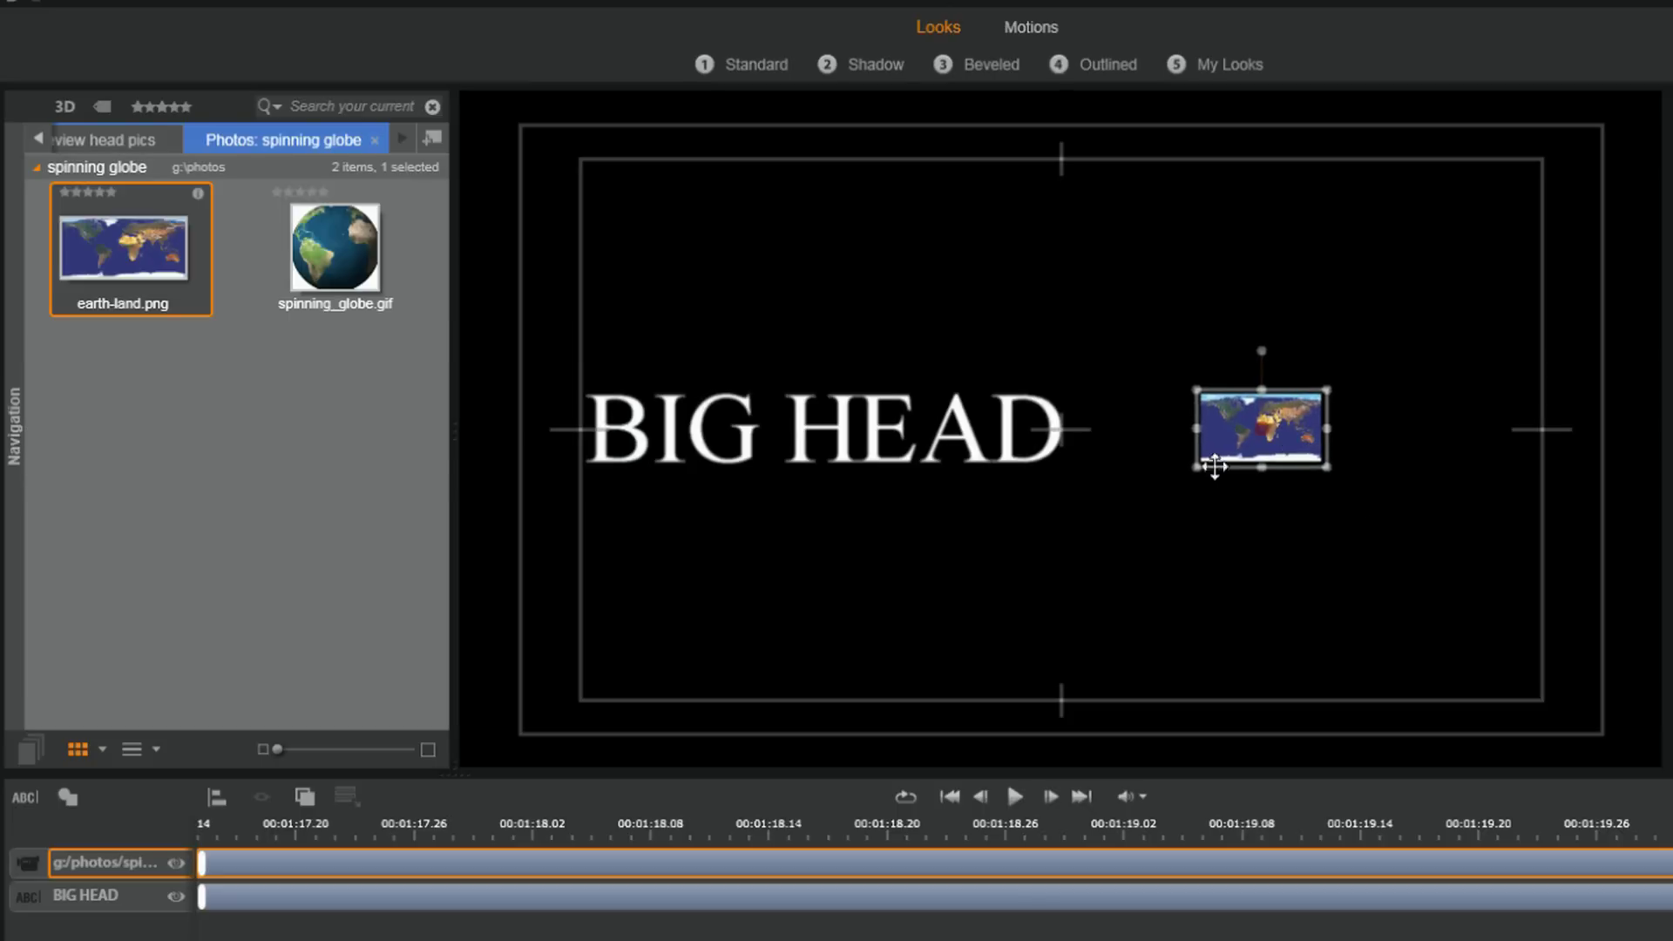
pyautogui.press('shift')
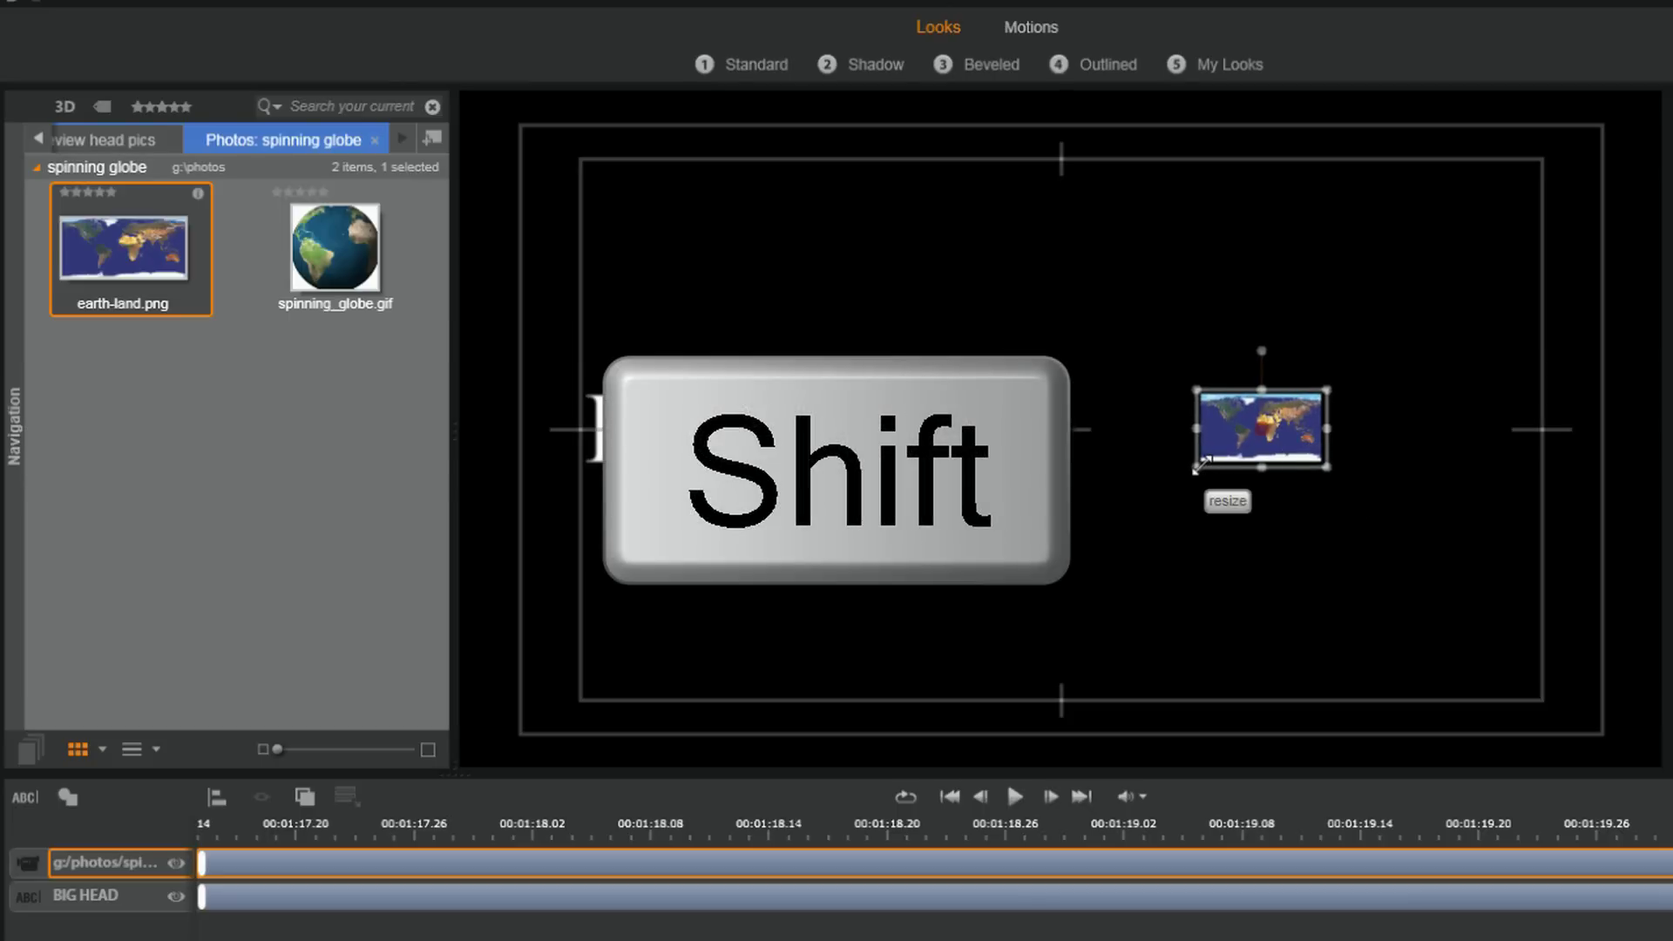
pyautogui.moveTo(1137, 498); pyautogui.dragTo(1081, 527)
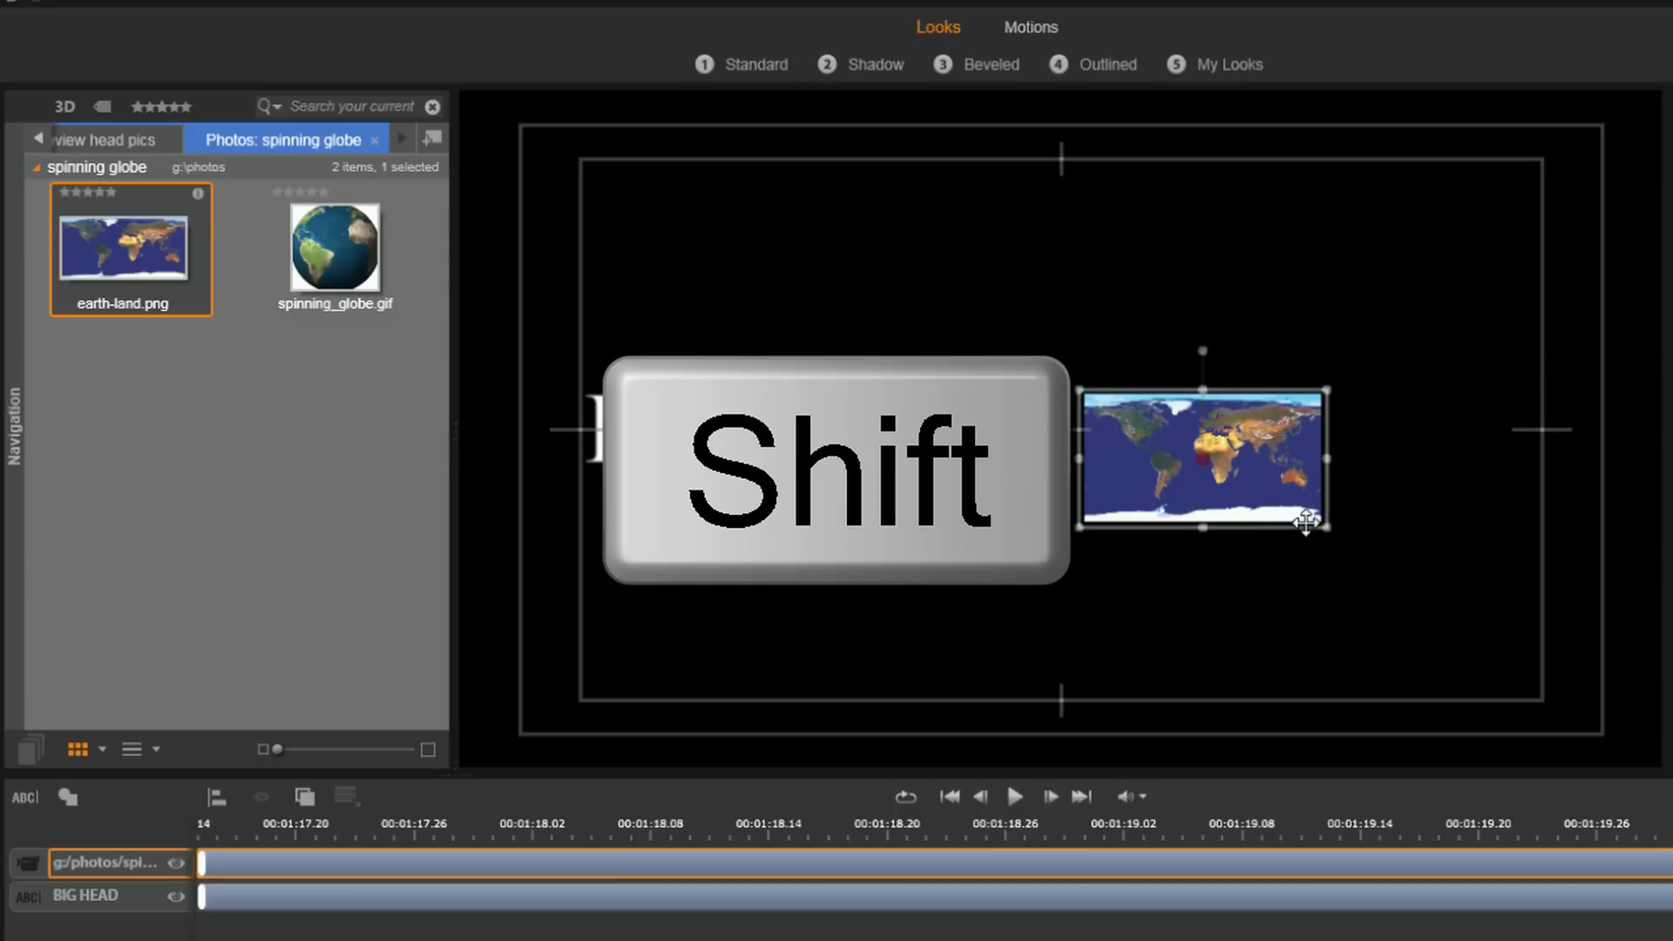
pyautogui.moveTo(1322, 528); pyautogui.dragTo(1414, 577)
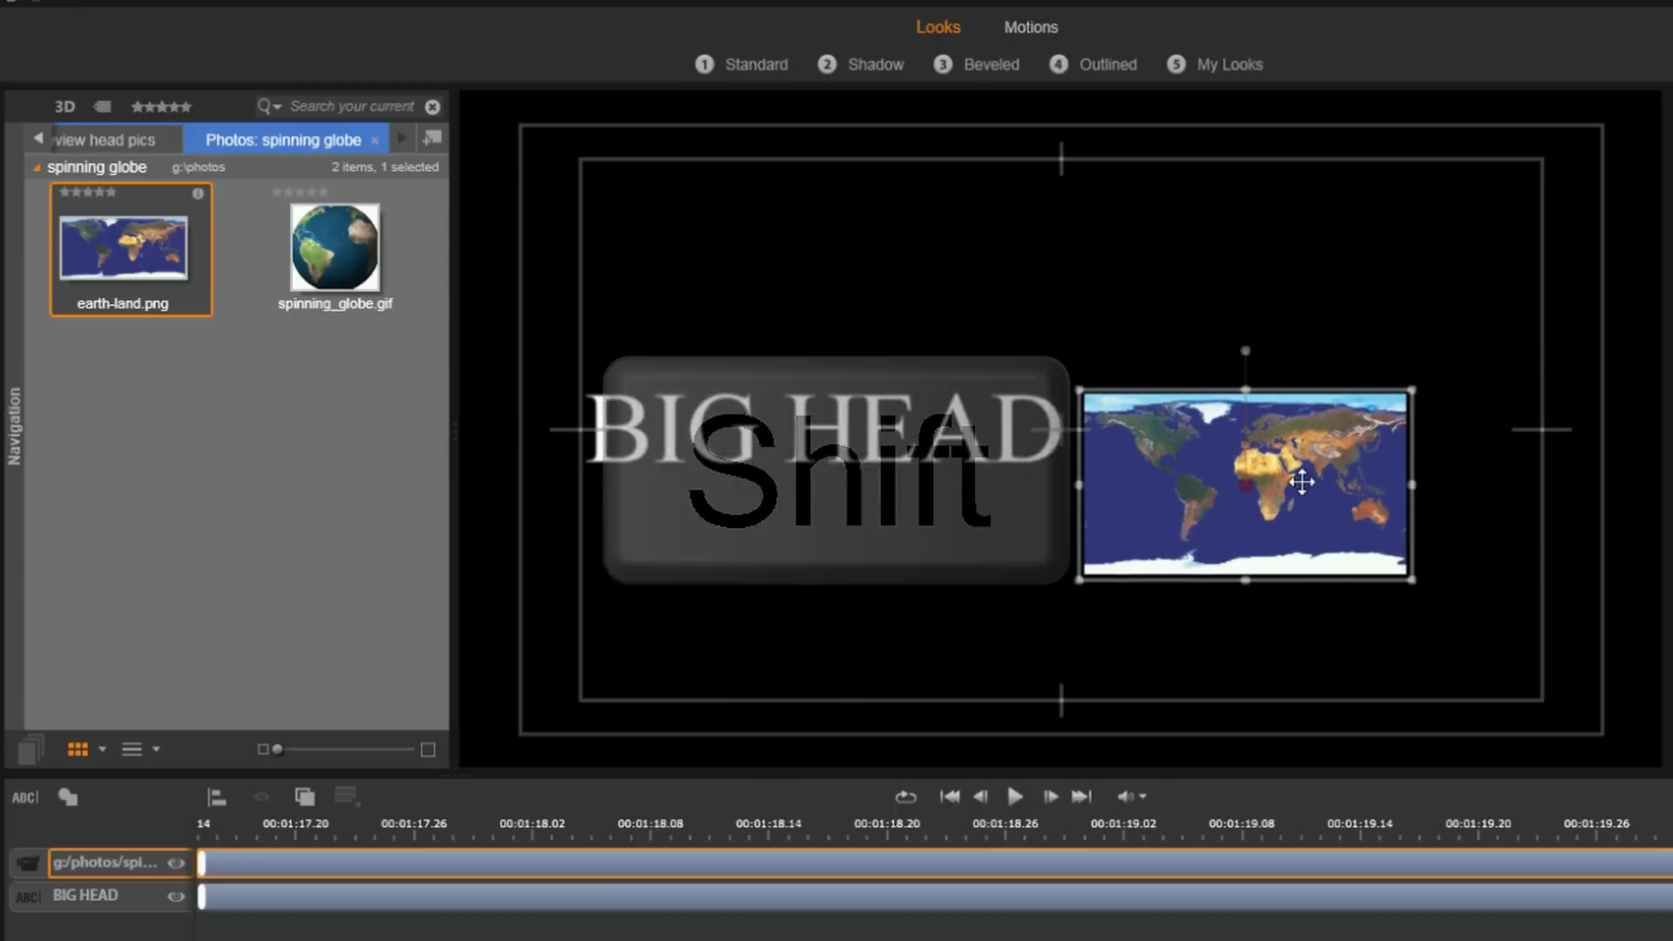
pyautogui.moveTo(1313, 472); pyautogui.dragTo(1353, 427)
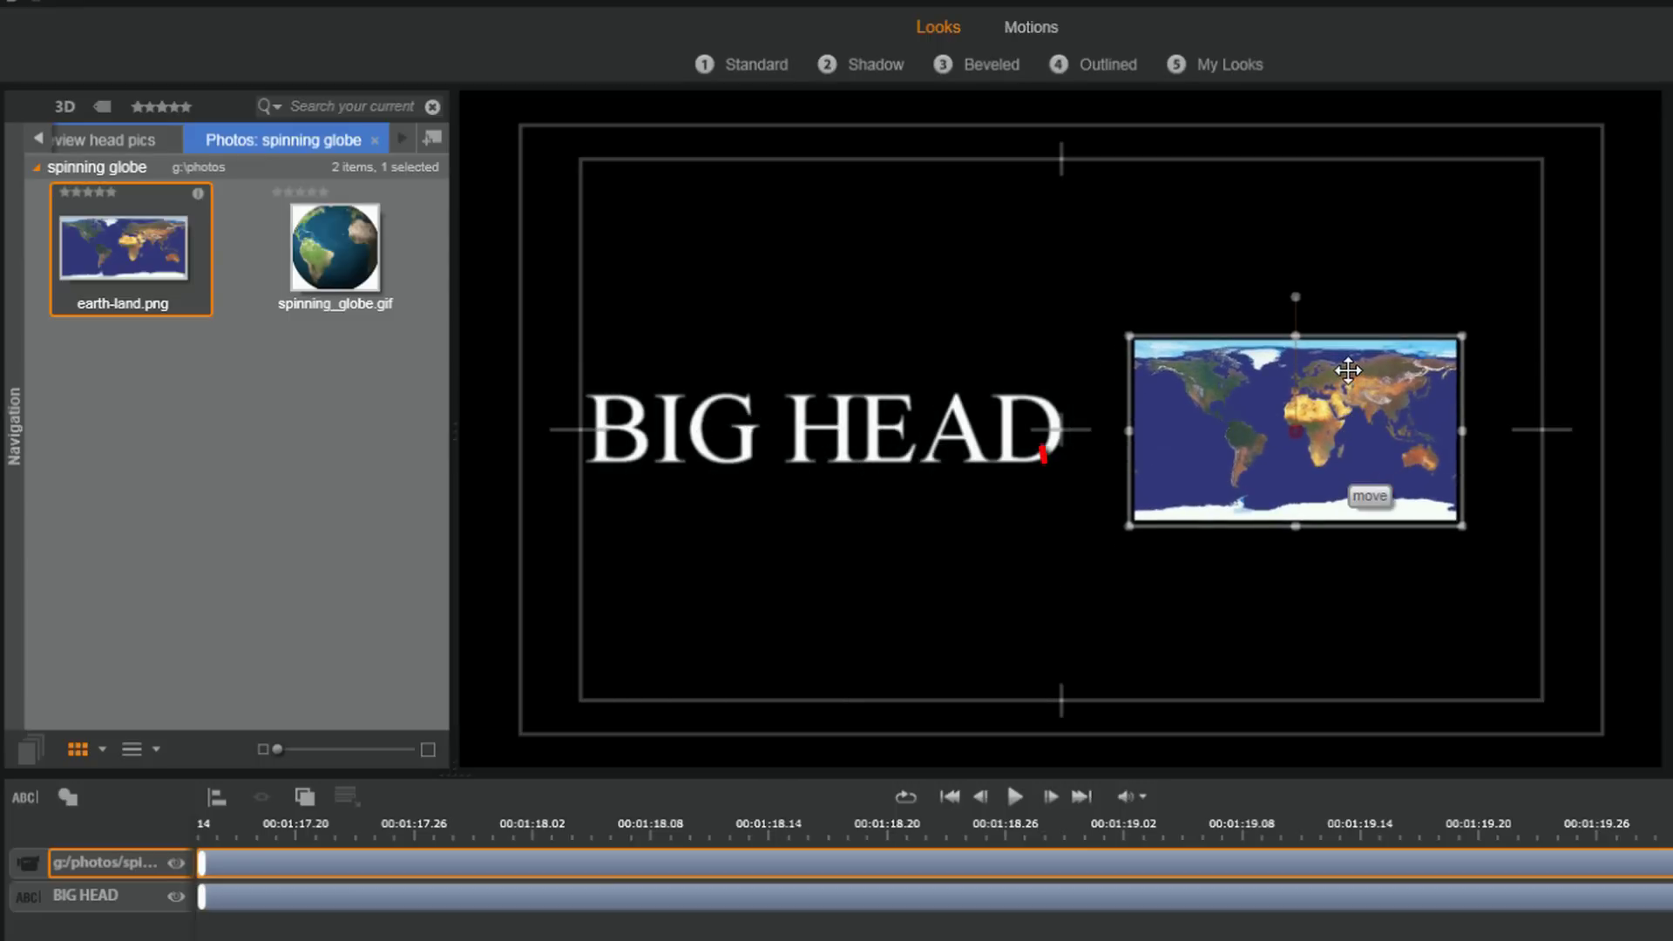
# Preview Page From Infinity and Words From Infinity enter motions on the map, then view Emphasis presets.
pyautogui.click(1024, 27)
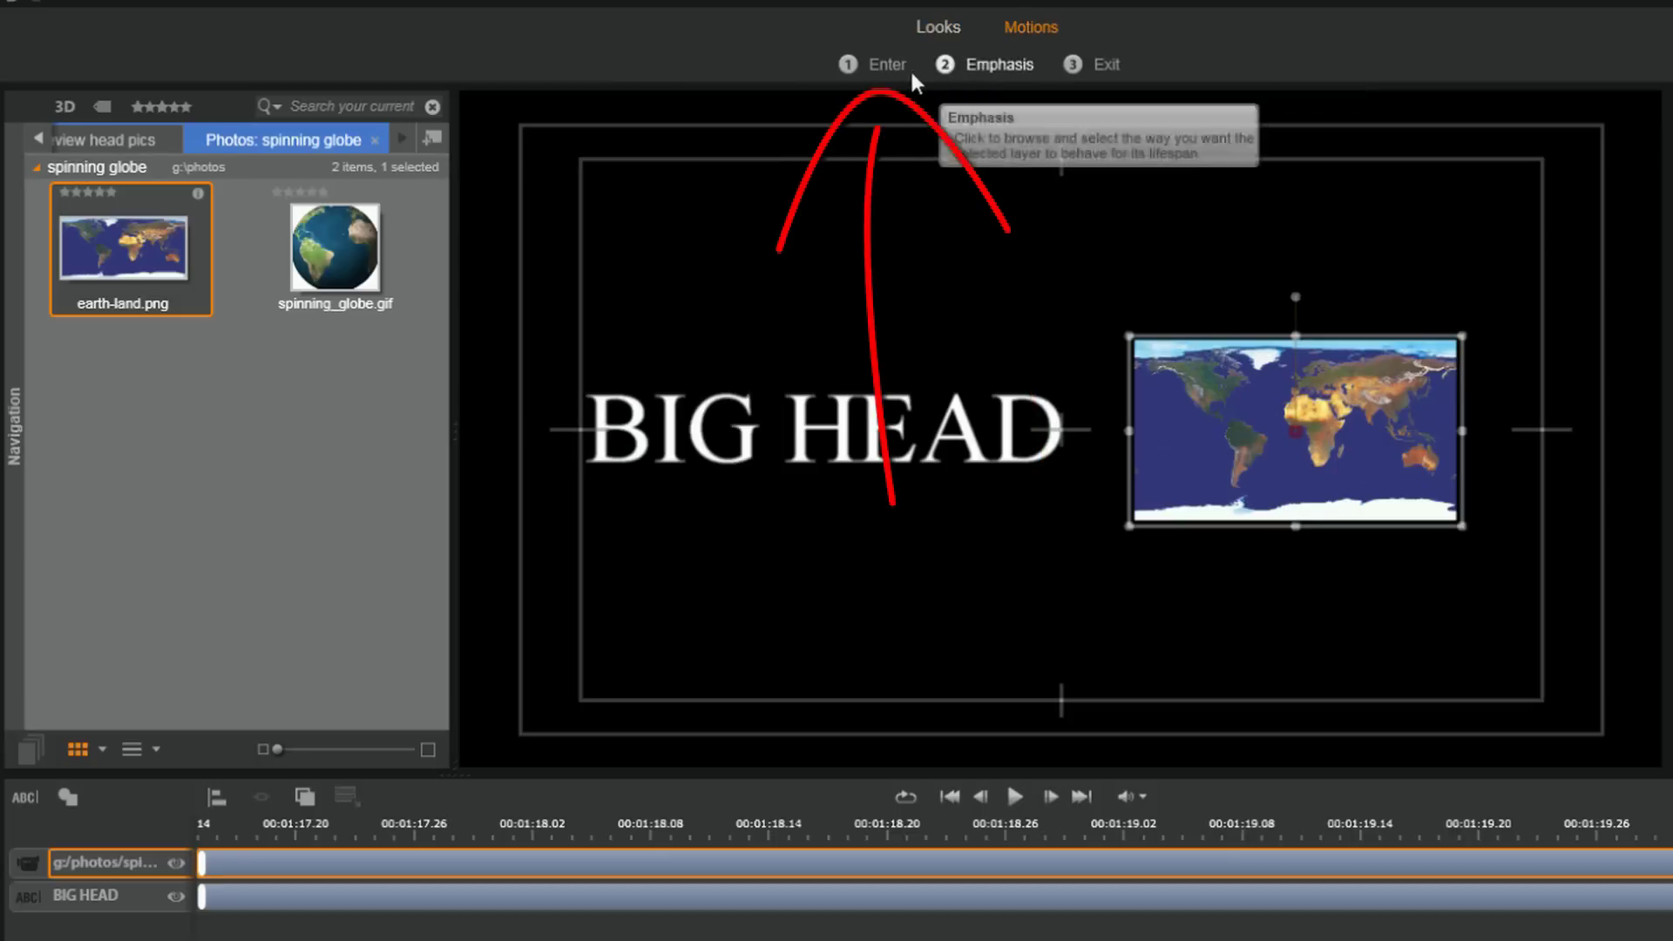
pyautogui.click(882, 66)
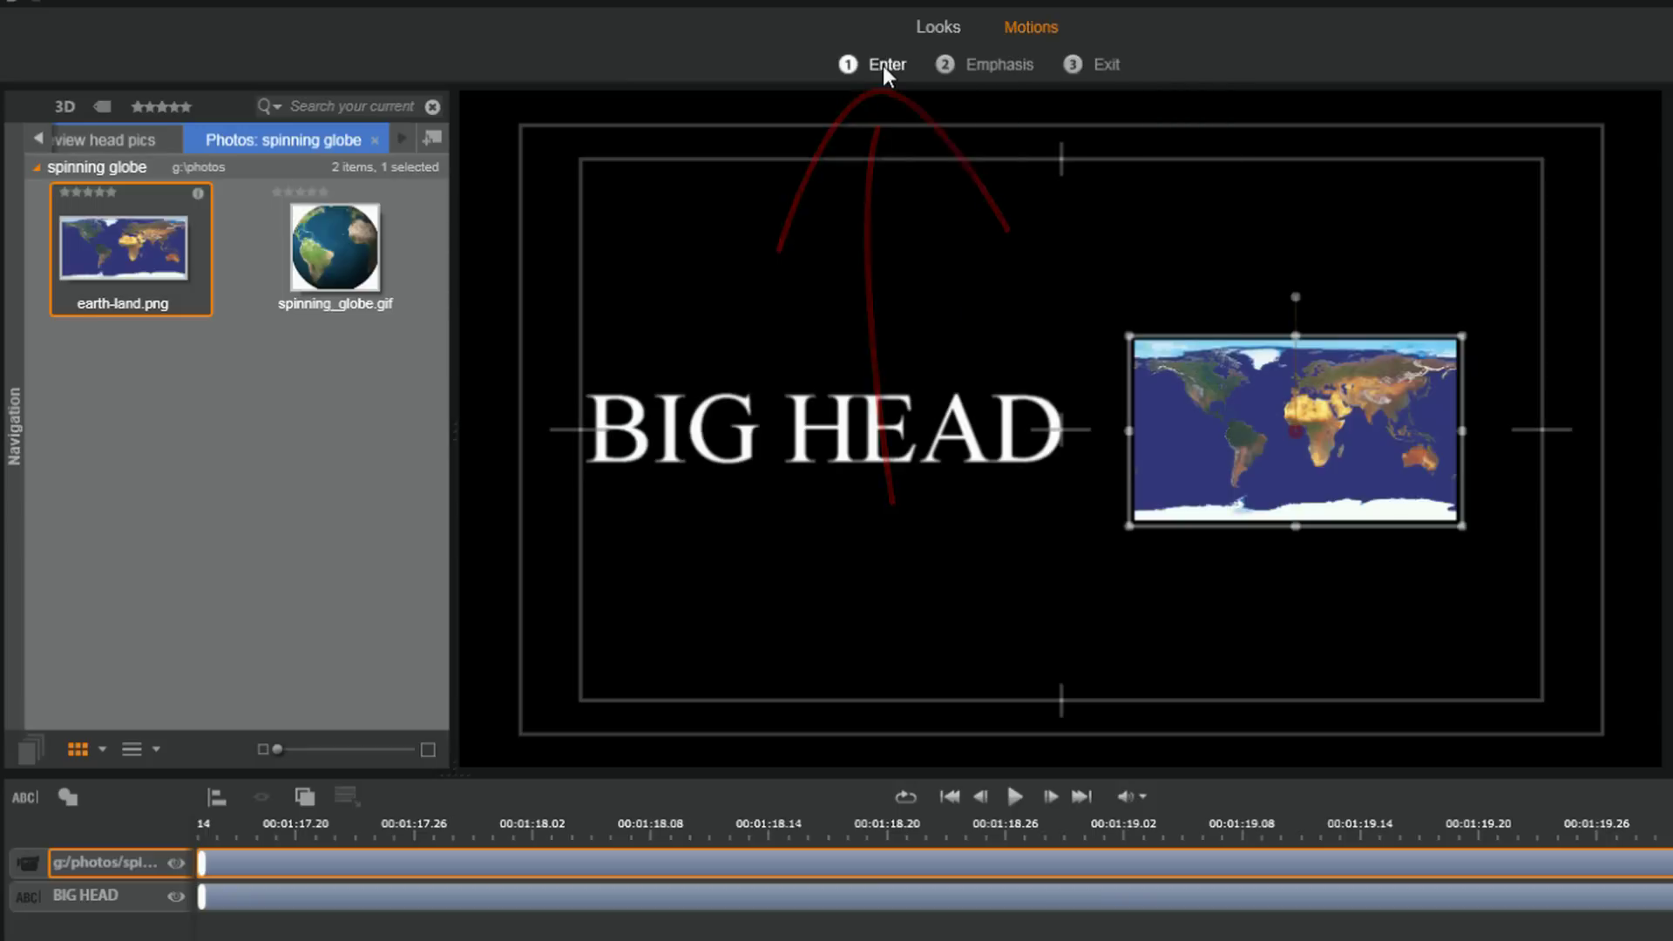
pyautogui.click(261, 138)
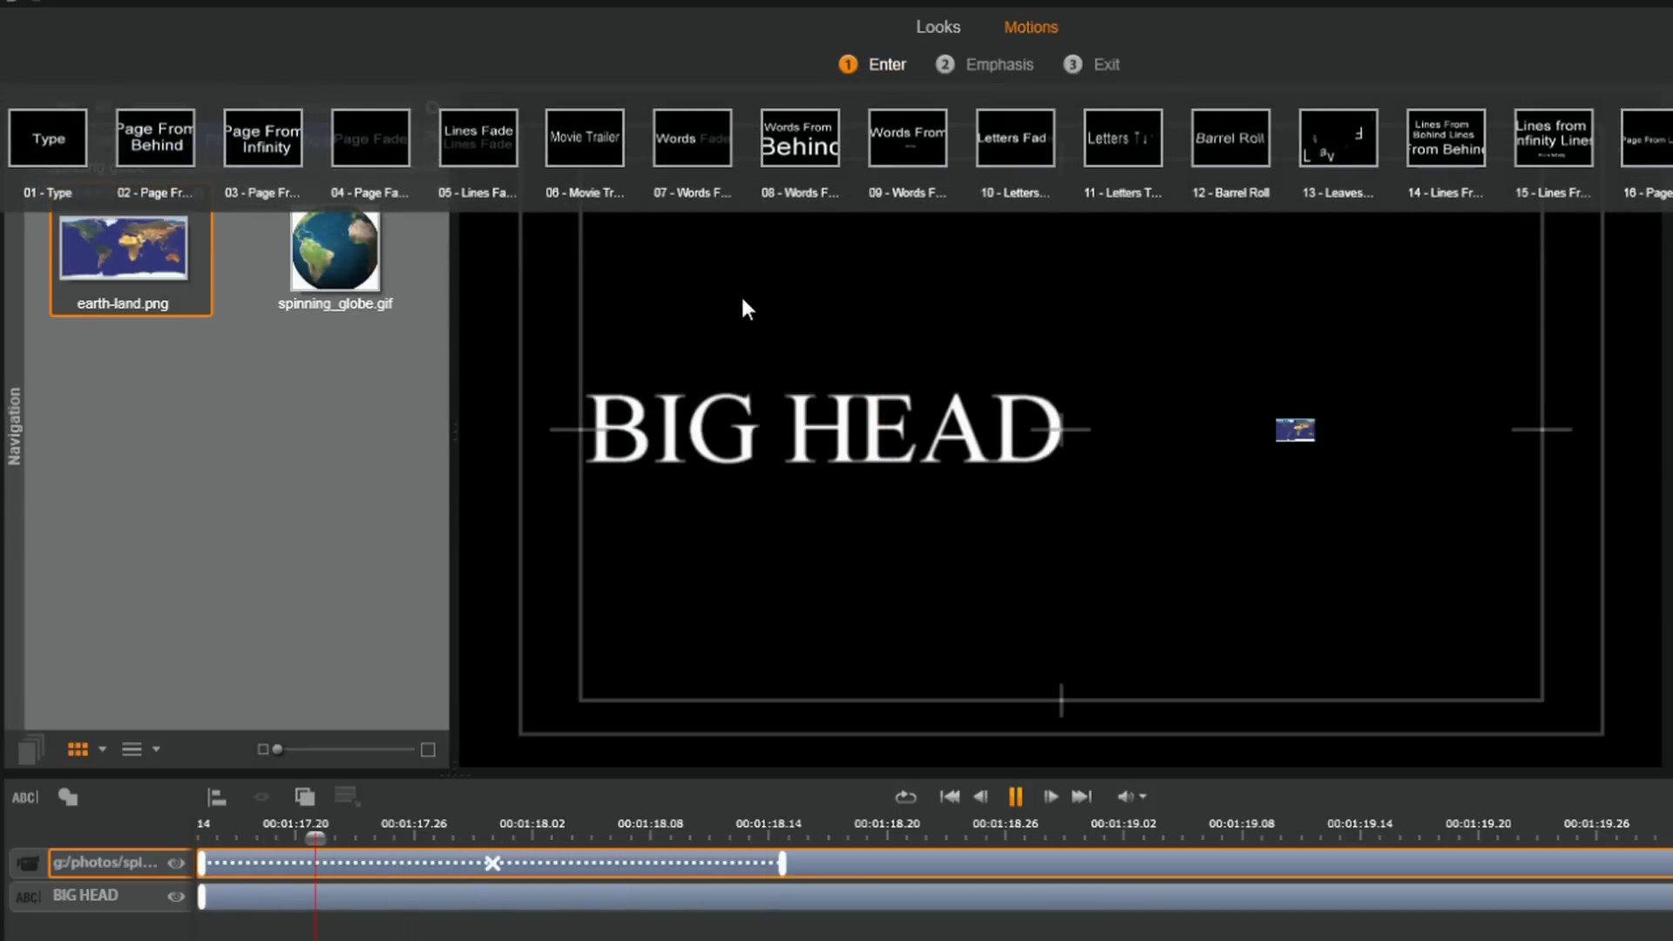
pyautogui.click(911, 140)
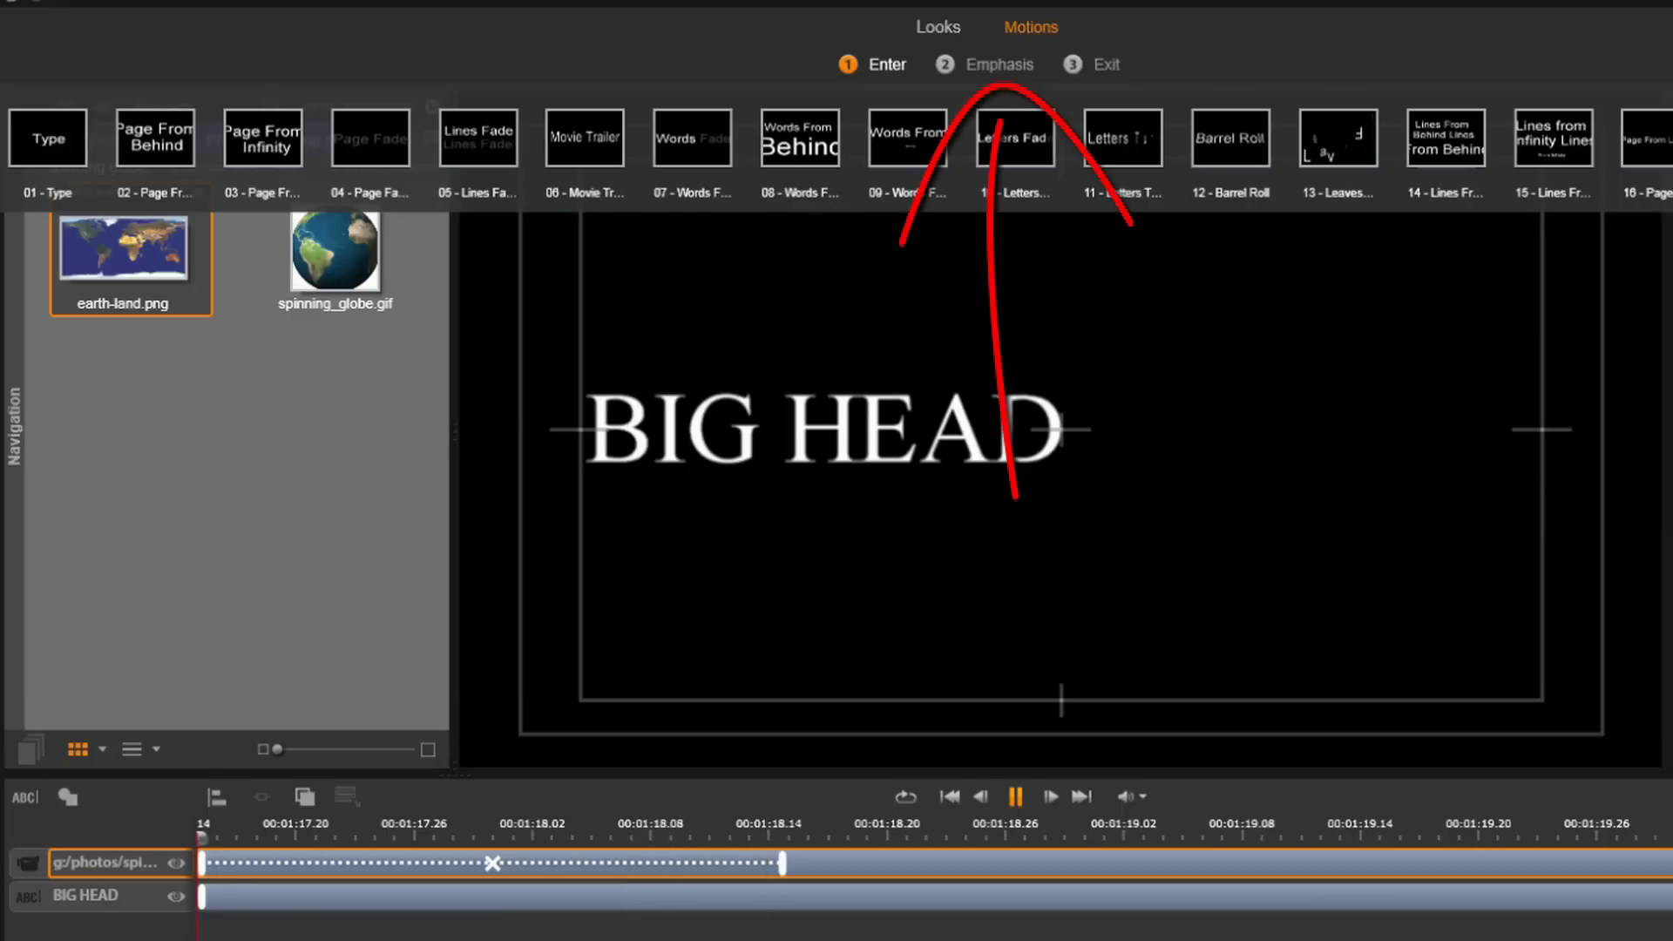
pyautogui.click(997, 62)
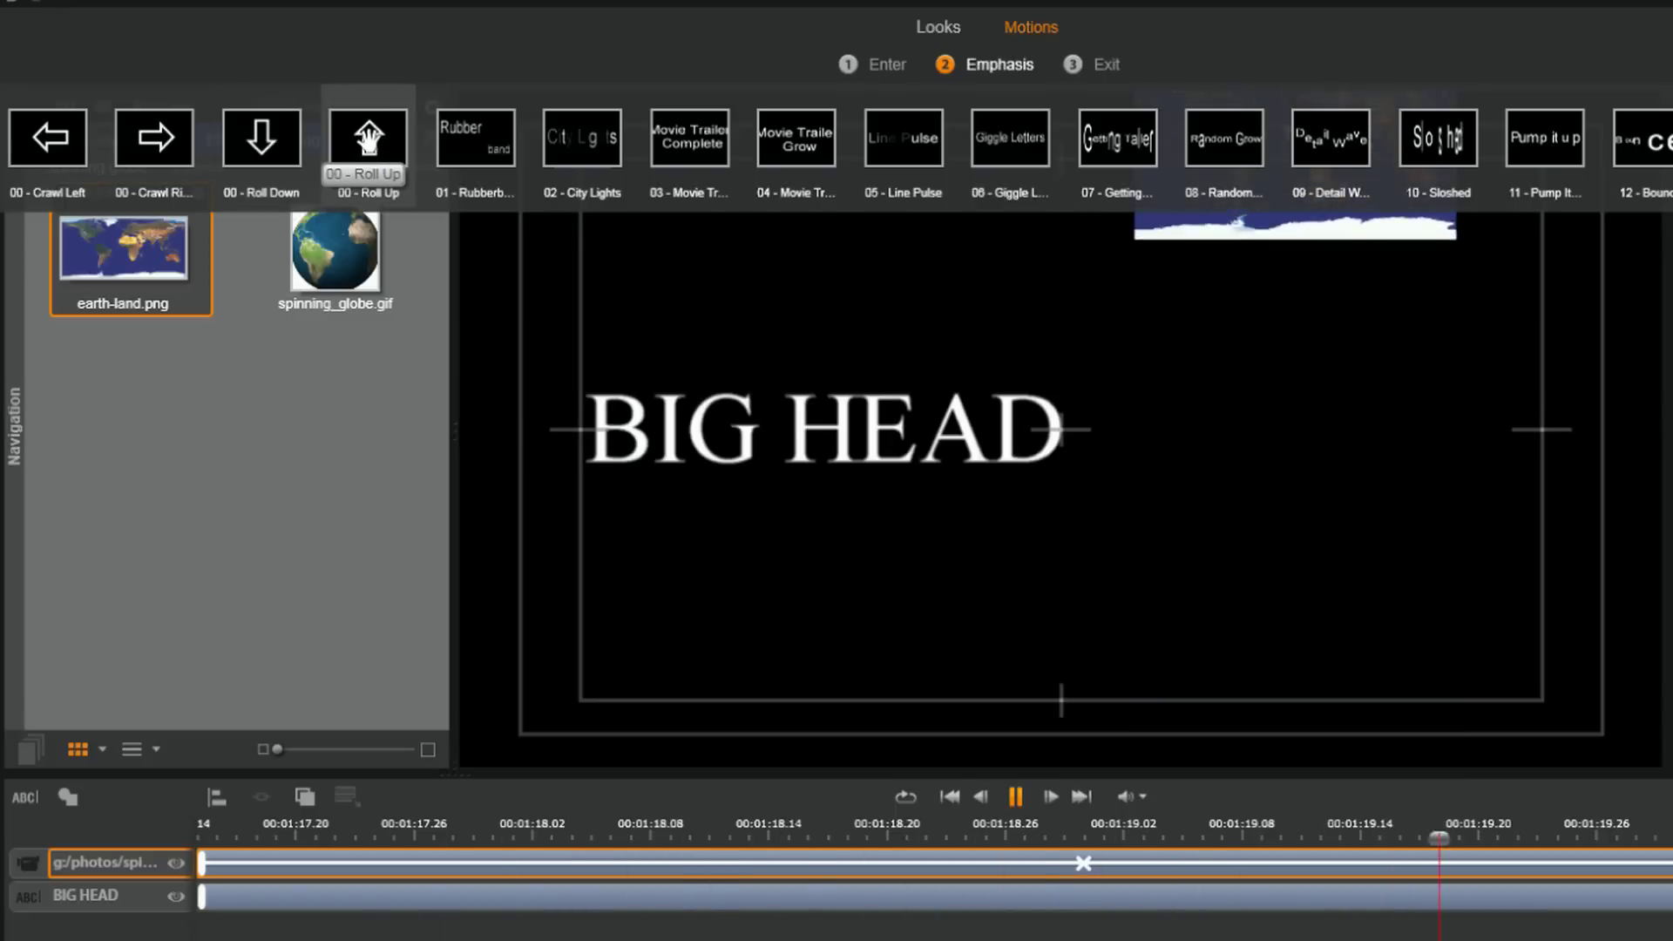
pyautogui.click(1375, 442)
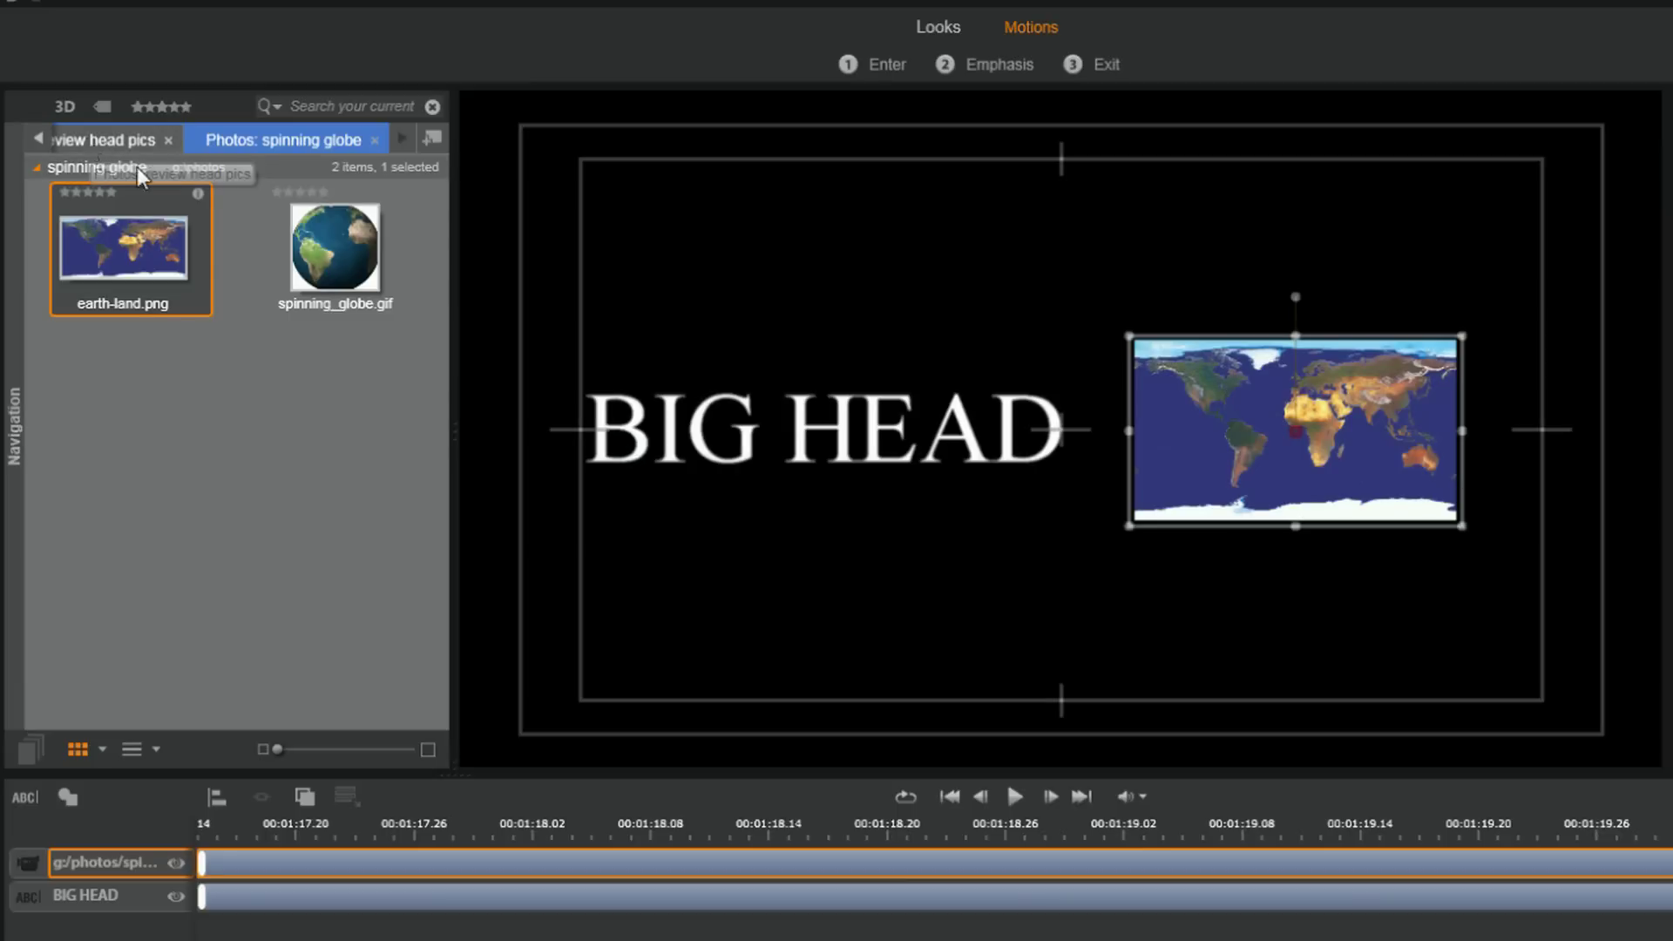
# Shrink the world-map layer and move it off past the frame's top-left corner.
pyautogui.moveTo(1296, 431); pyautogui.dragTo(1246, 485)
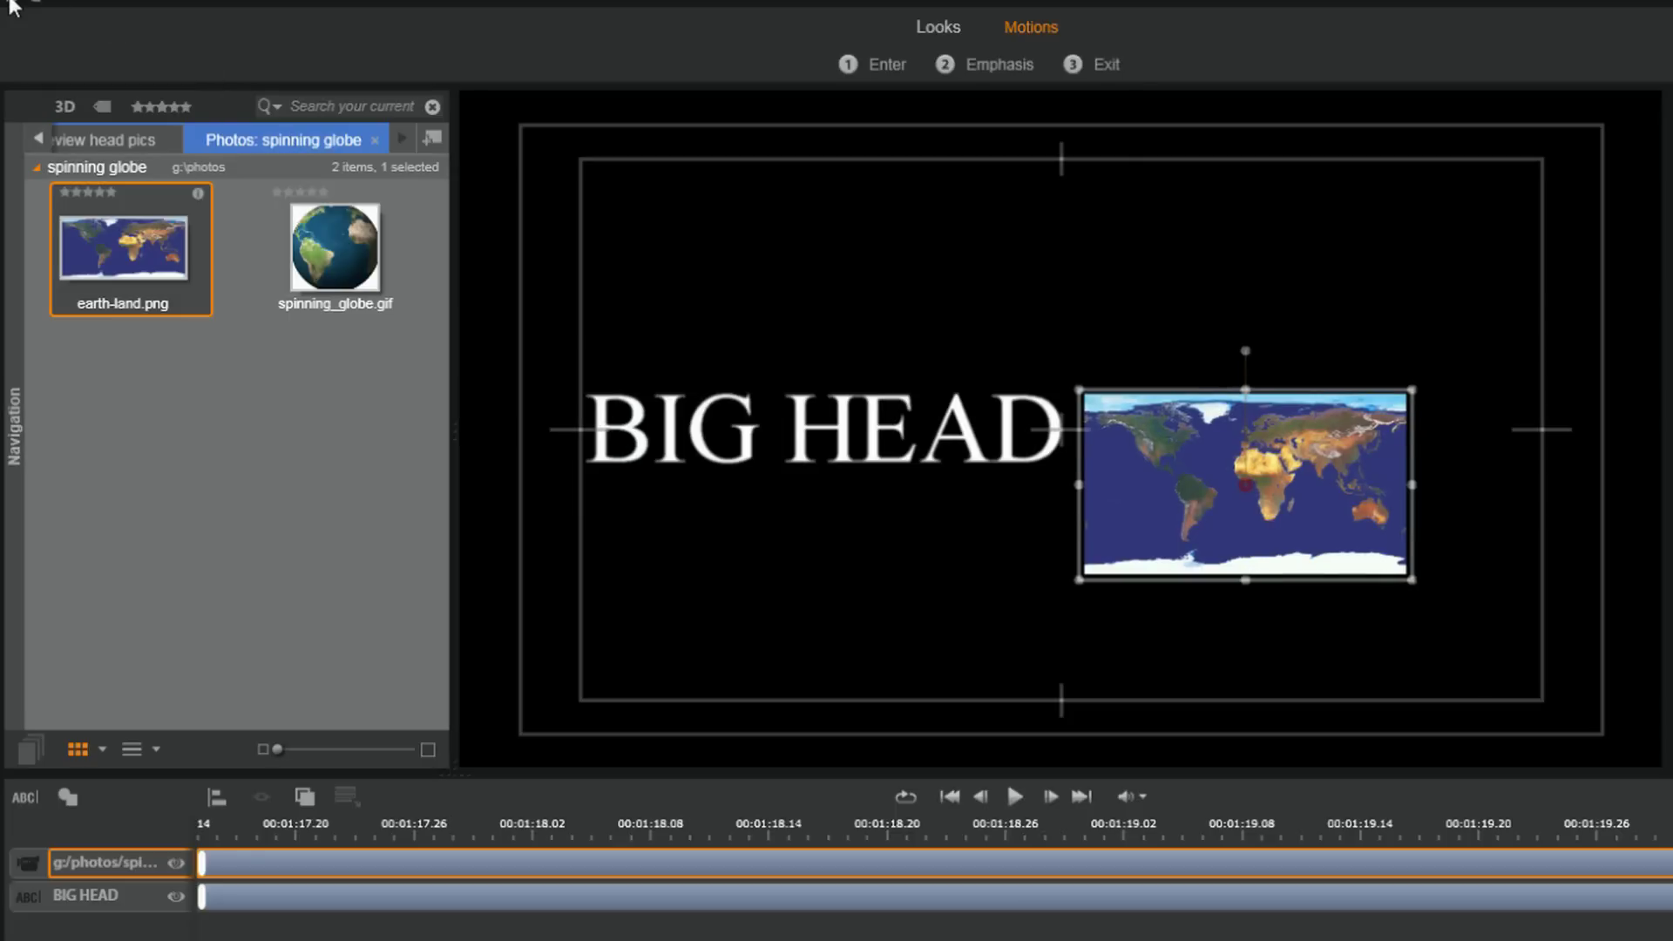
pyautogui.moveTo(1412, 579); pyautogui.dragTo(1321, 521)
pyautogui.moveTo(1075, 521); pyautogui.dragTo(493, 109)
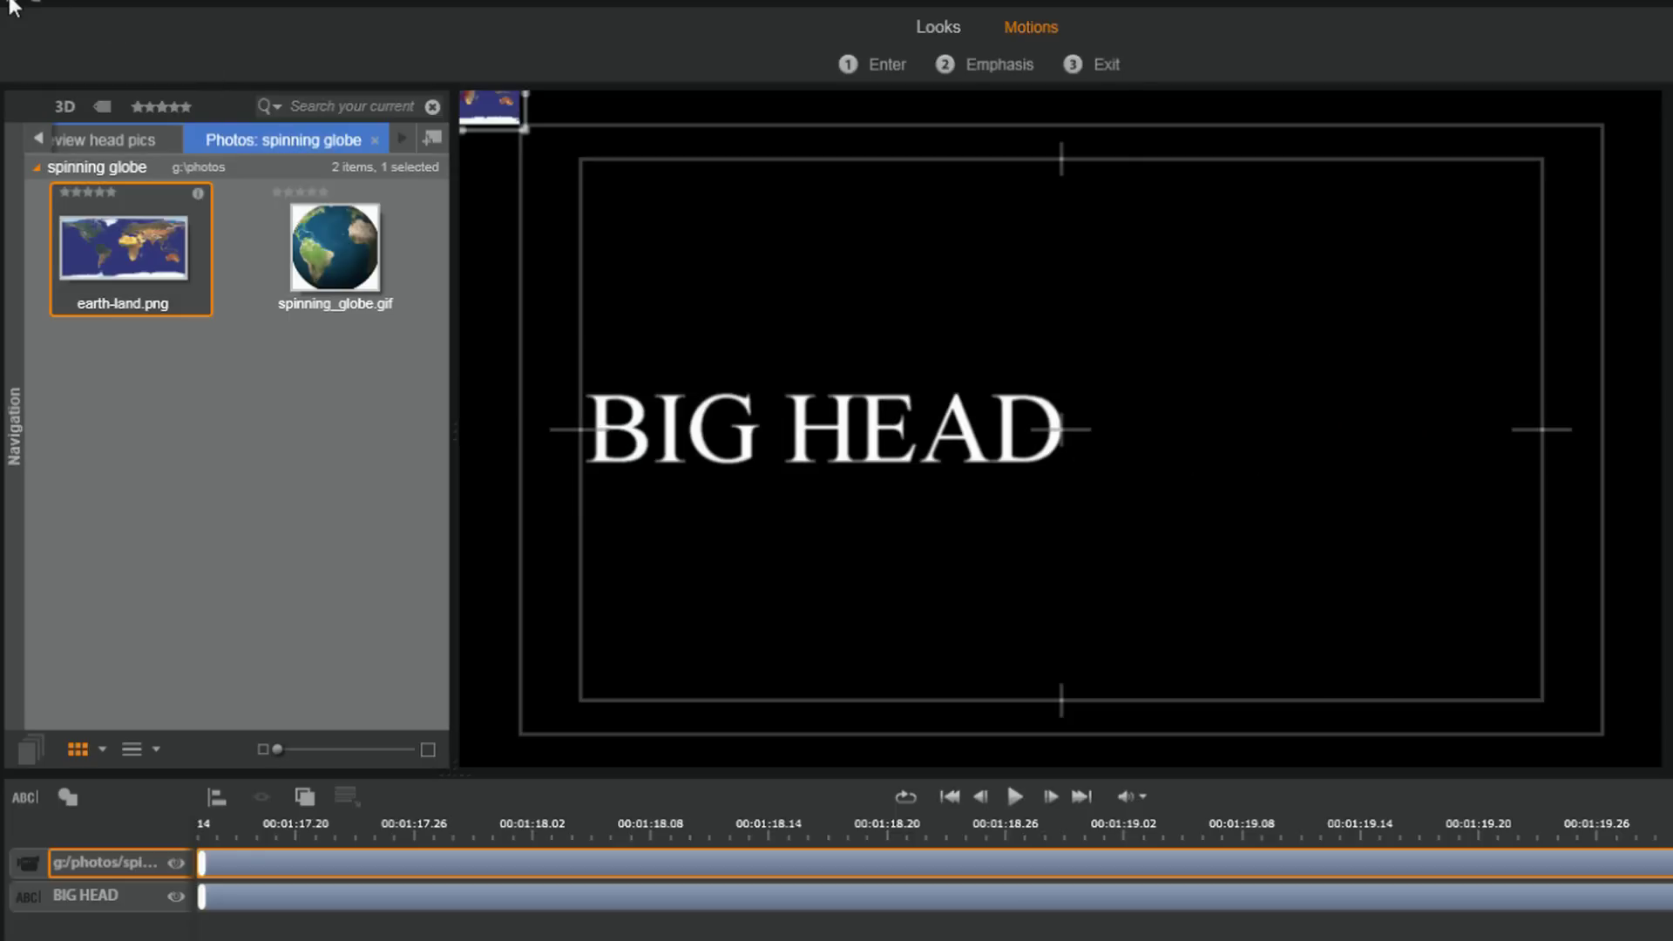
# Add Laugh_Face.png from the review head pics collection as a layer above BIG HEAD.
pyautogui.click(104, 140)
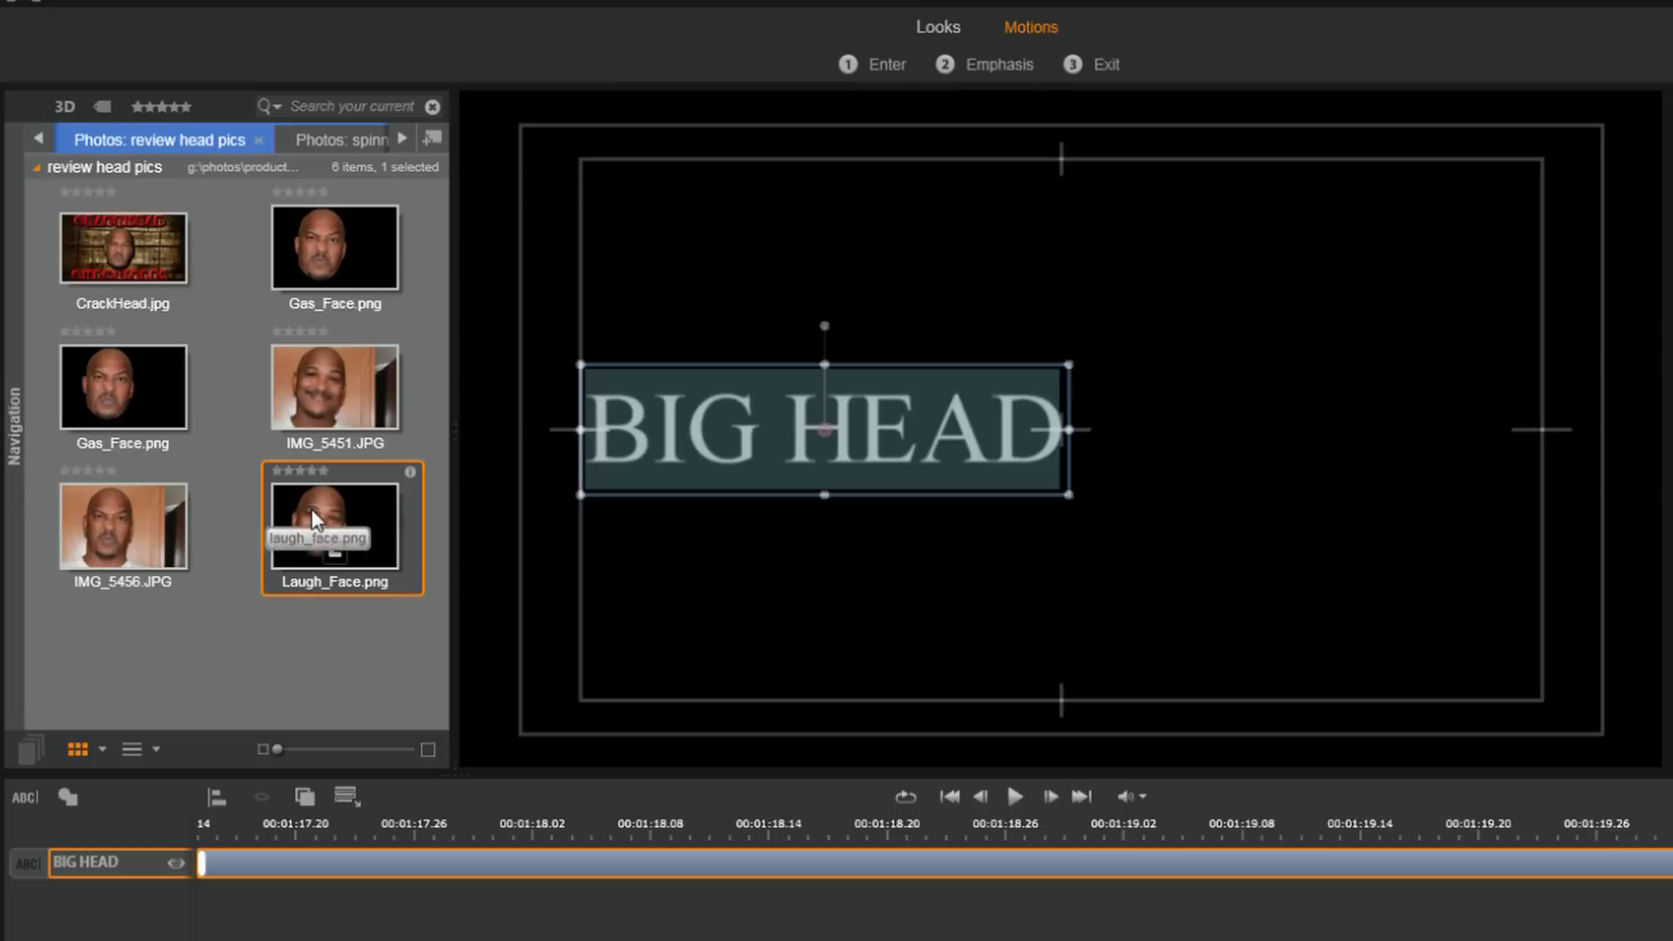
pyautogui.moveTo(311, 509); pyautogui.dragTo(87, 850)
pyautogui.click(885, 536)
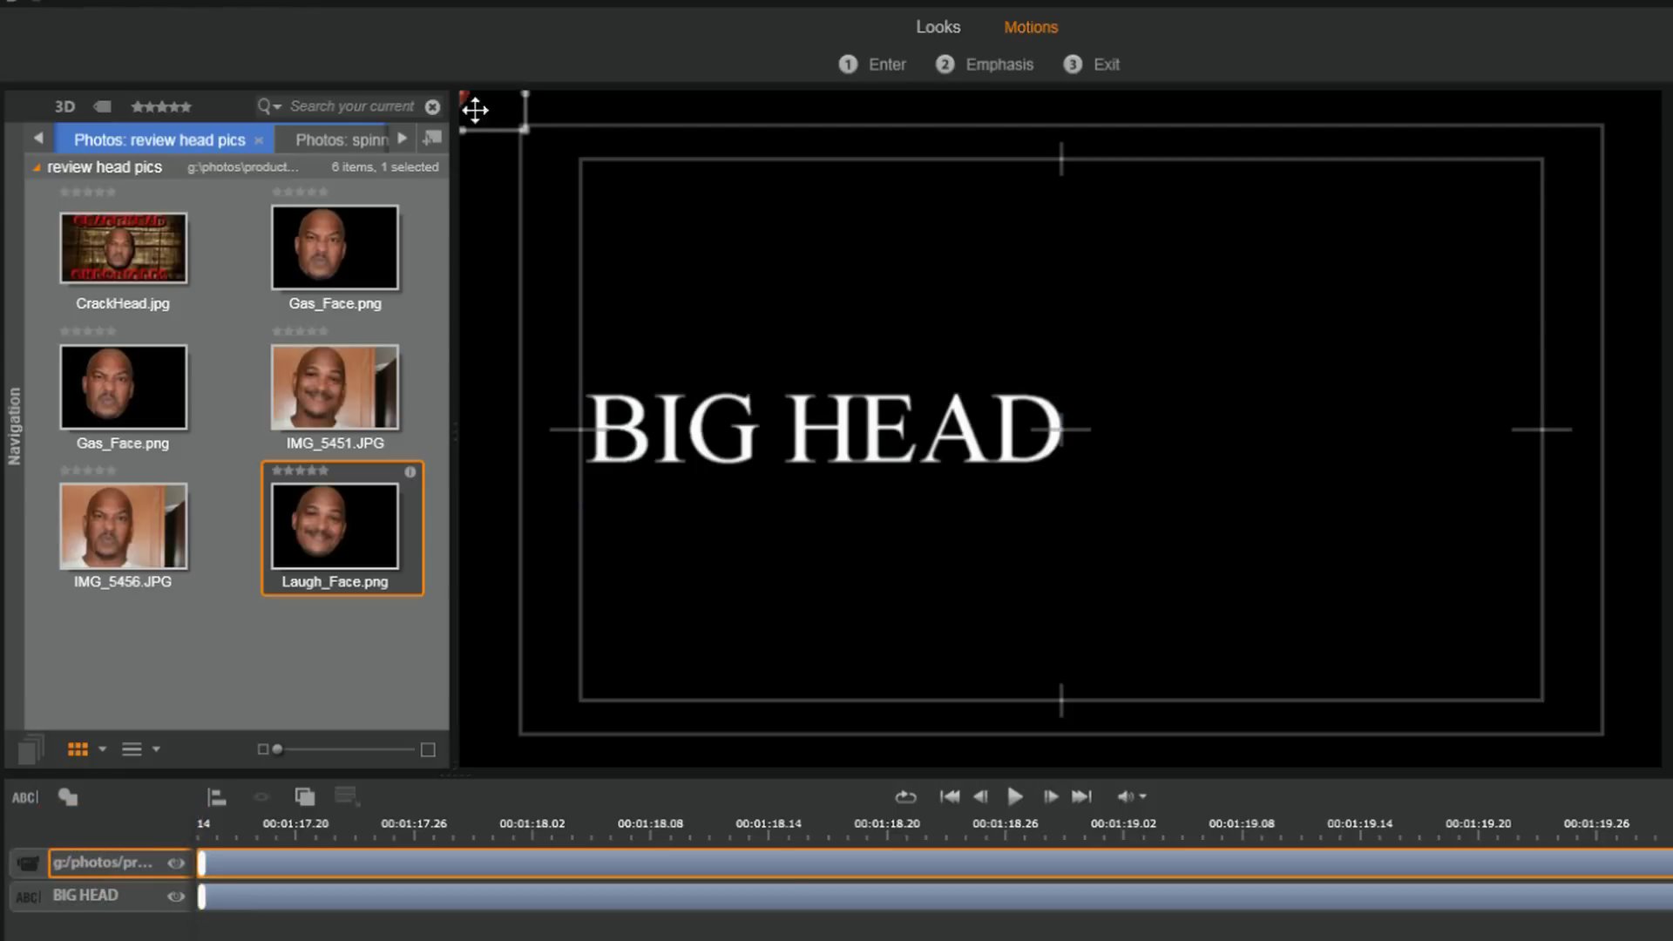
# Place the face right of BIG HEAD and enlarge it from its corners.
pyautogui.moveTo(478, 109); pyautogui.dragTo(1299, 480)
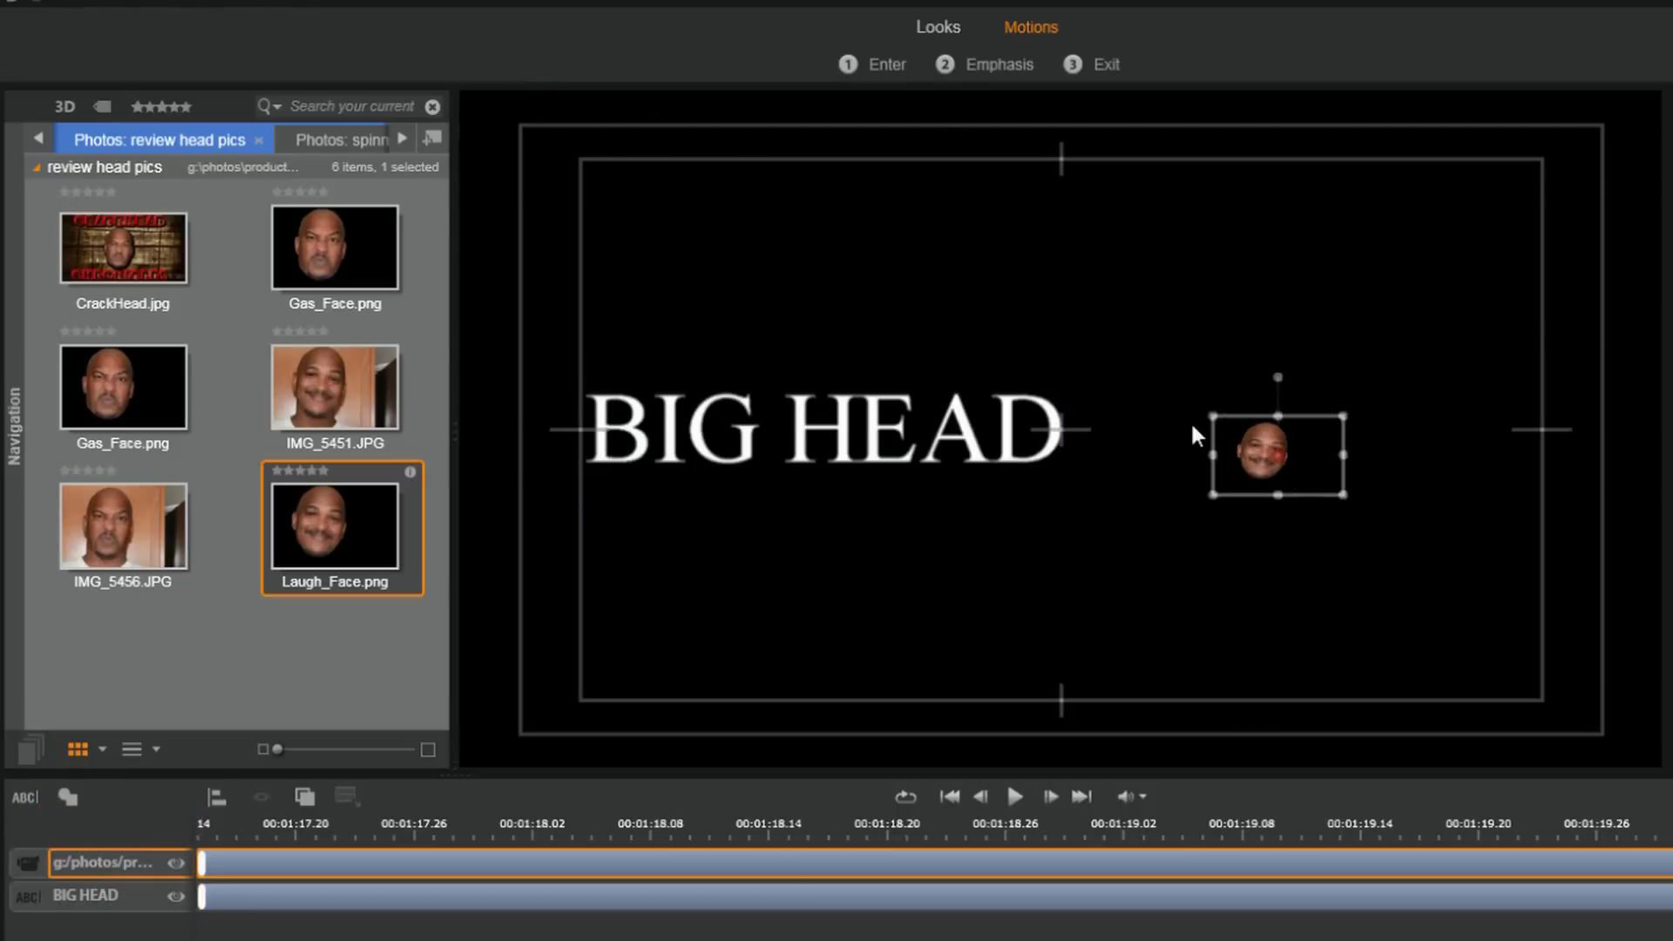
pyautogui.moveTo(1169, 389); pyautogui.dragTo(1056, 316)
pyautogui.moveTo(1351, 499); pyautogui.dragTo(1461, 579)
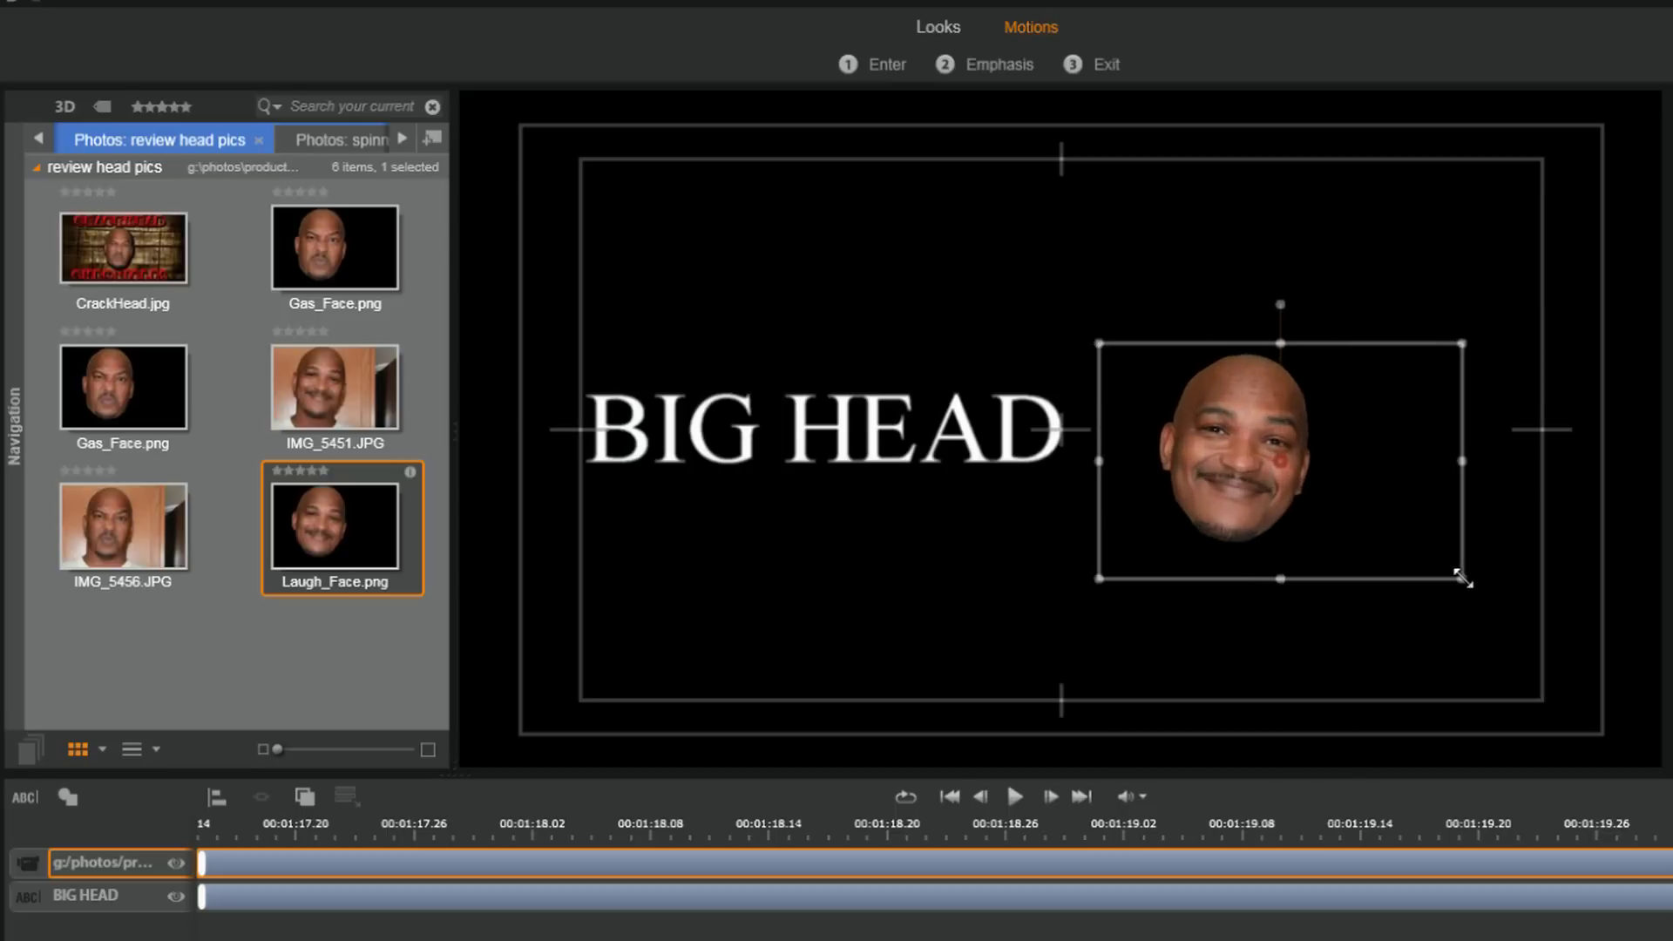
pyautogui.moveTo(1236, 402); pyautogui.dragTo(1246, 376)
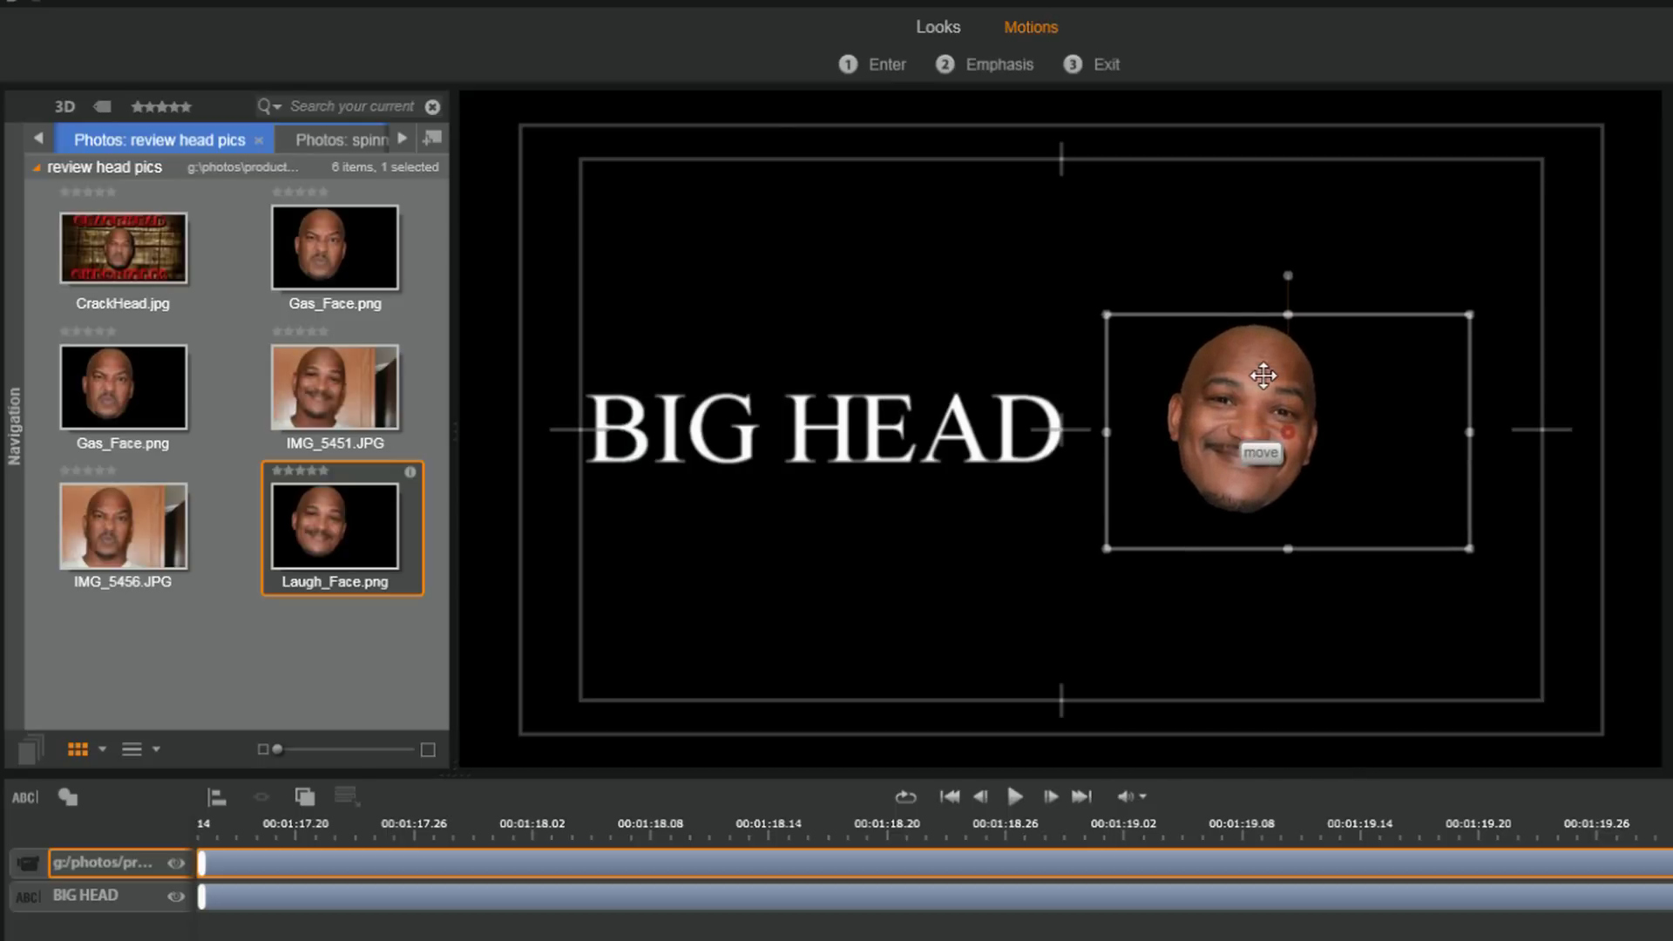
pyautogui.moveTo(1268, 369); pyautogui.dragTo(1262, 377)
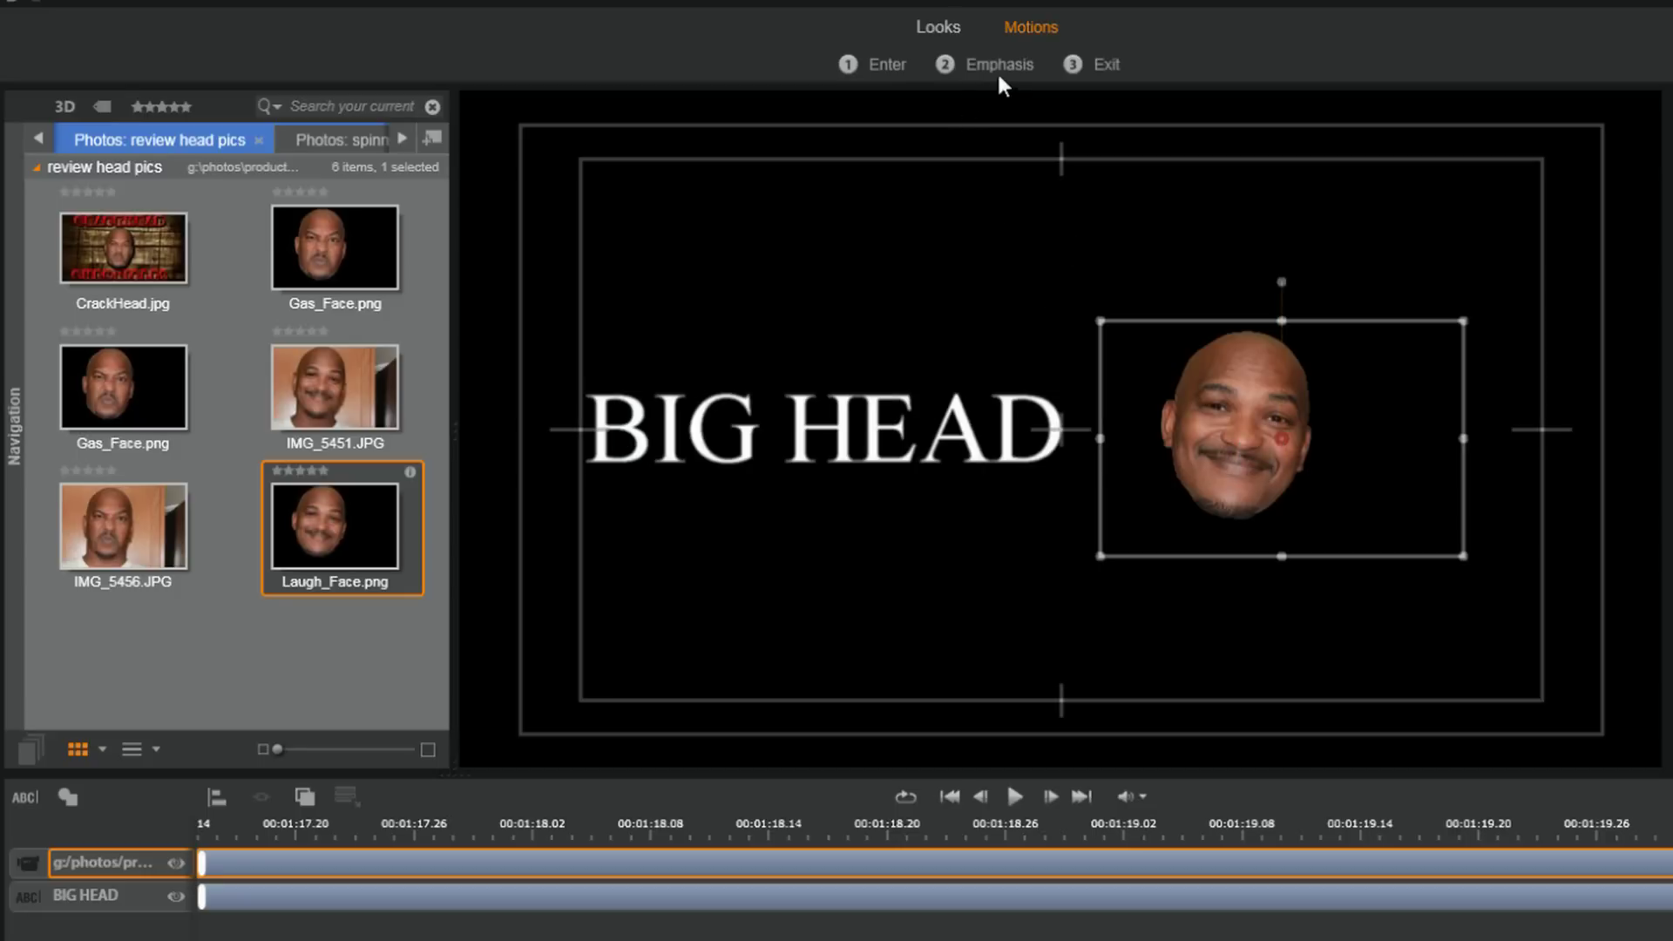
# Apply the '10 - Letters Fade' Enter motion preset to the Laugh_Face.png layer.
pyautogui.click(888, 66)
pyautogui.click(1029, 144)
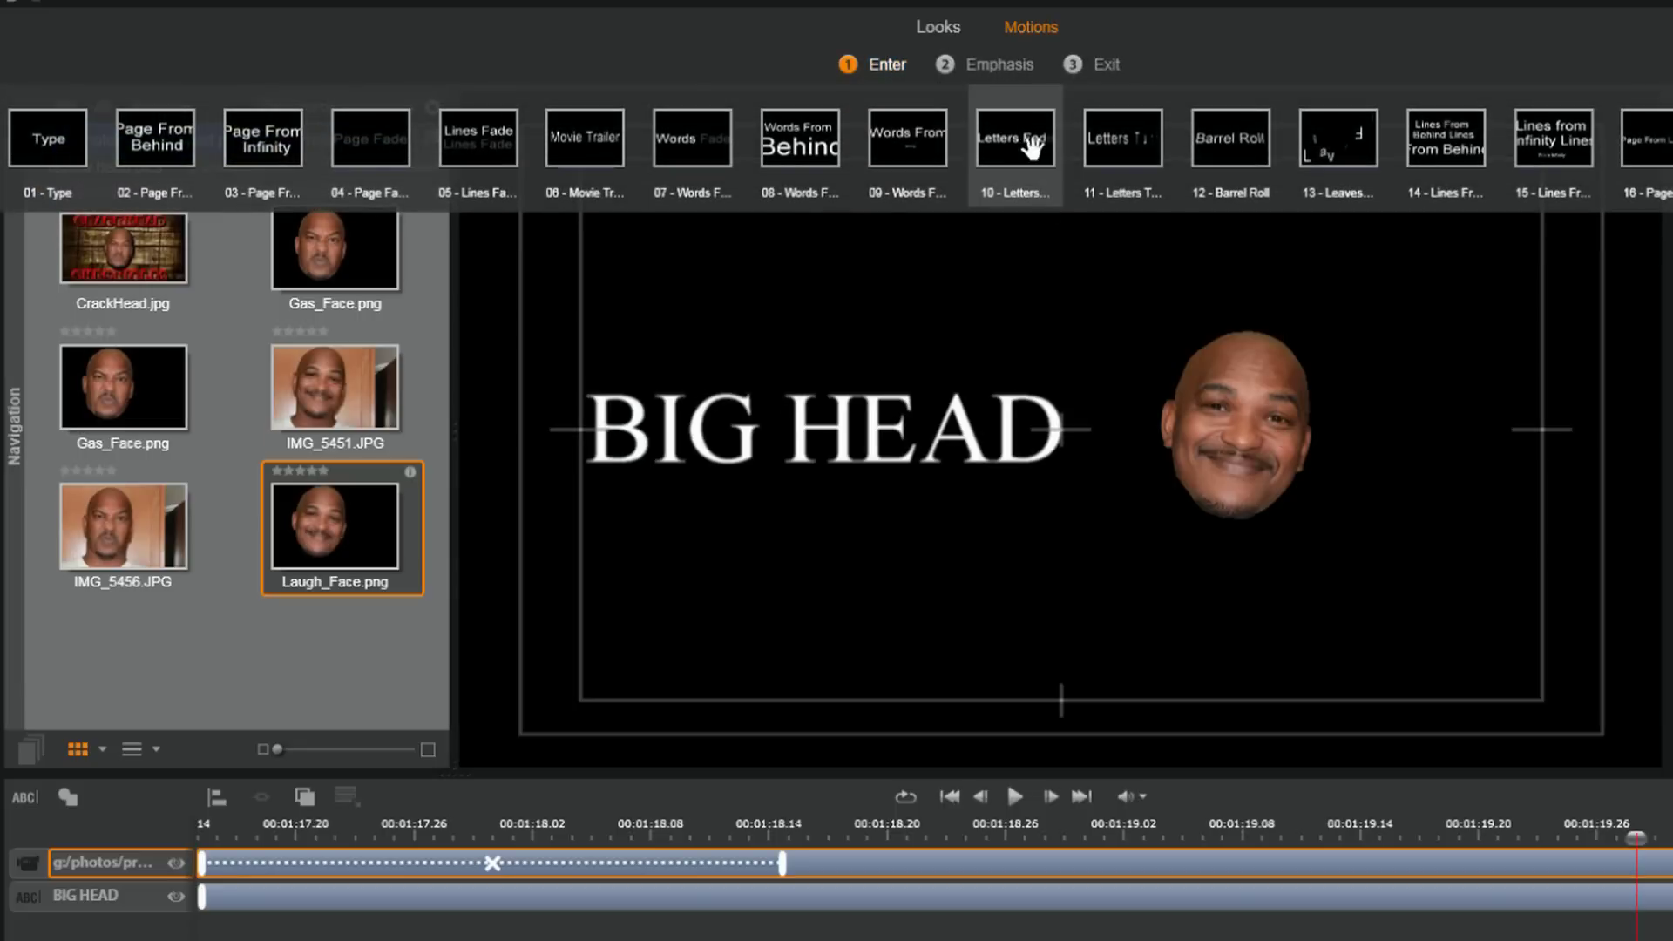